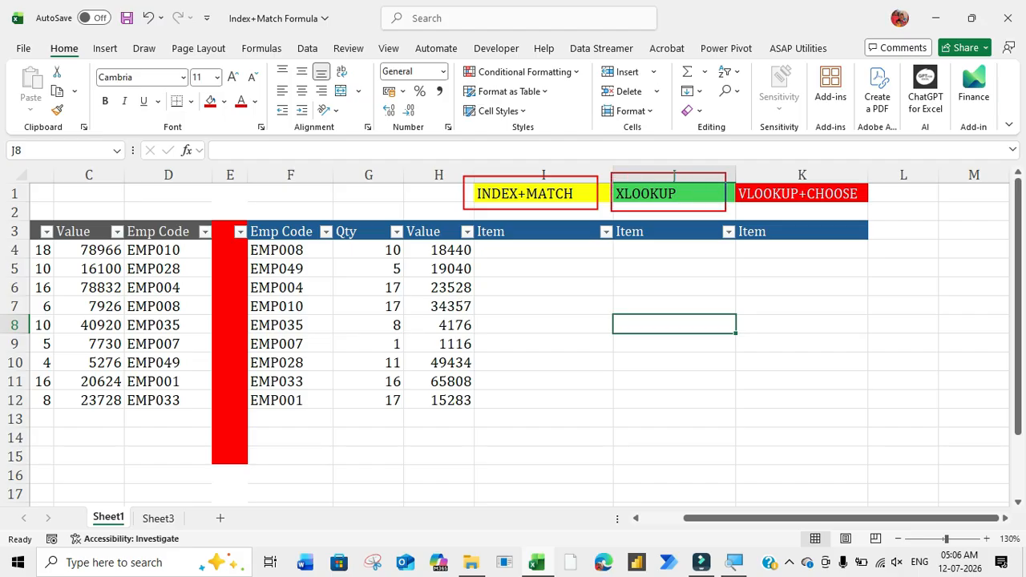
# Step: Examine the three lookup method headings and the Emp Code and Item columns of the source table
pyautogui.moveTo(734, 171)
pyautogui.mouseDown()
pyautogui.moveTo(803, 204)
pyautogui.moveTo(888, 219)
pyautogui.moveTo(880, 212)
pyautogui.mouseUp()
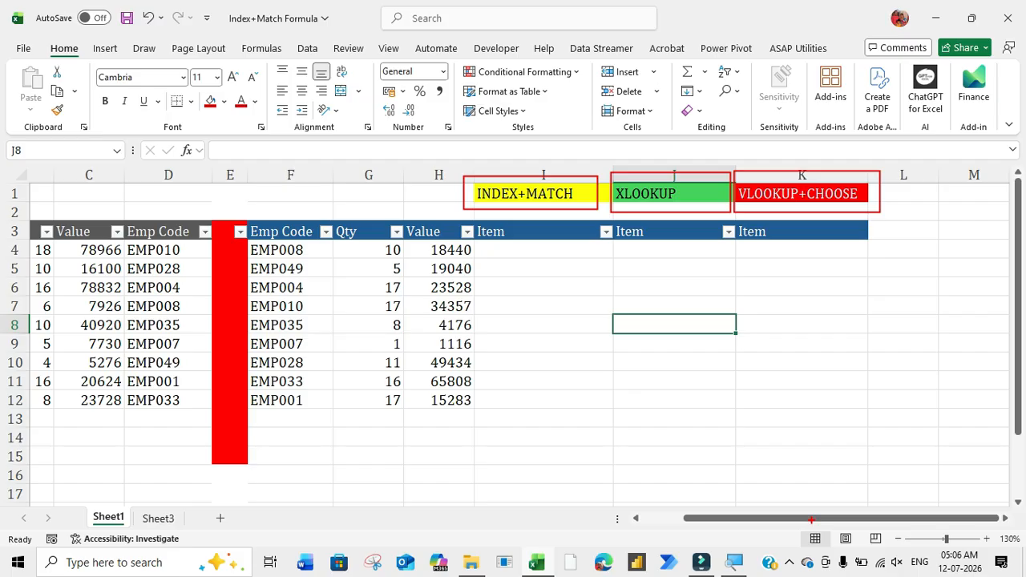
pyautogui.press('Escape')
pyautogui.moveTo(811, 523); pyautogui.dragTo(729, 525)
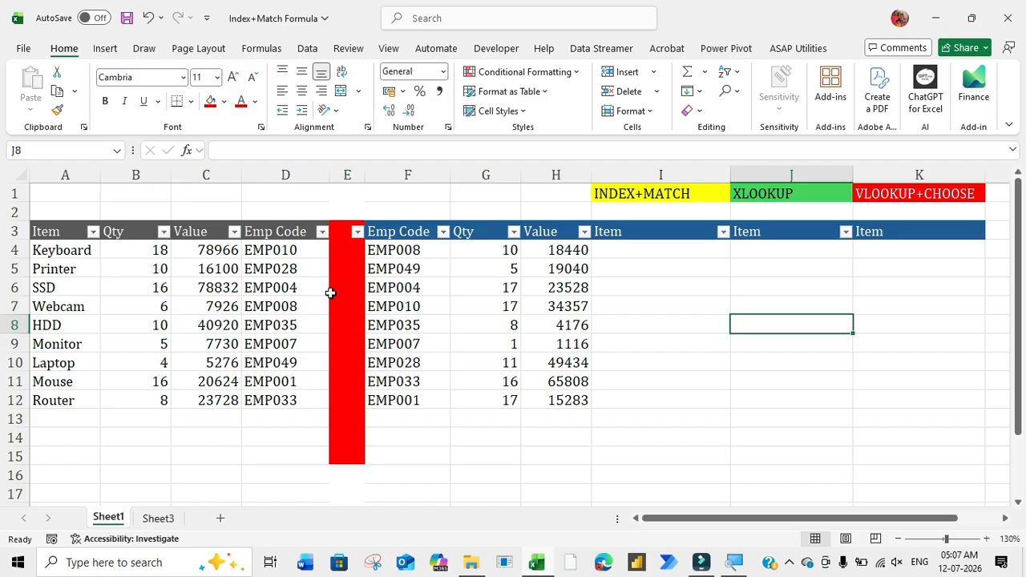
pyautogui.moveTo(286, 232); pyautogui.dragTo(270, 403)
pyautogui.click(270, 381)
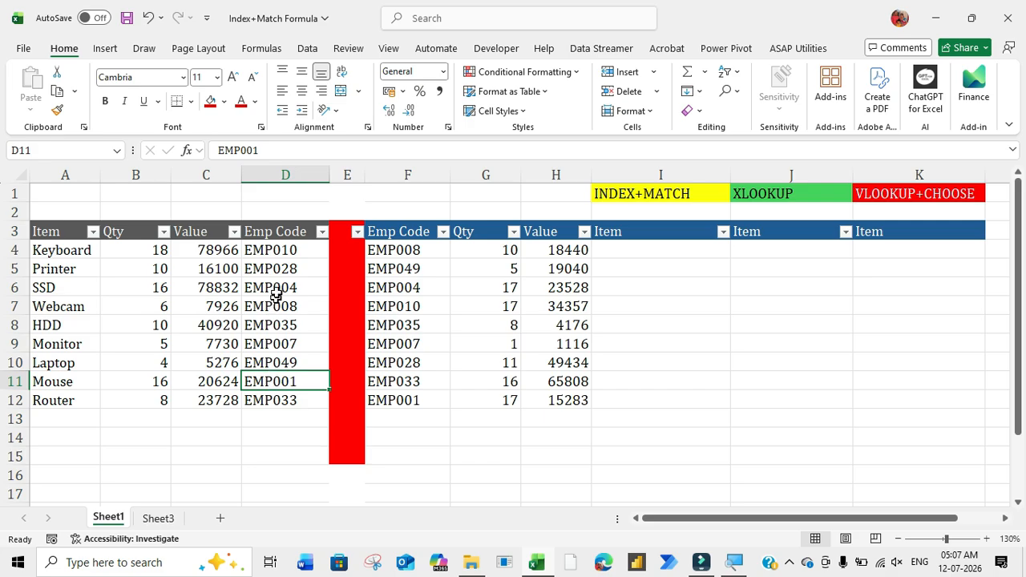
pyautogui.moveTo(278, 228); pyautogui.dragTo(262, 400)
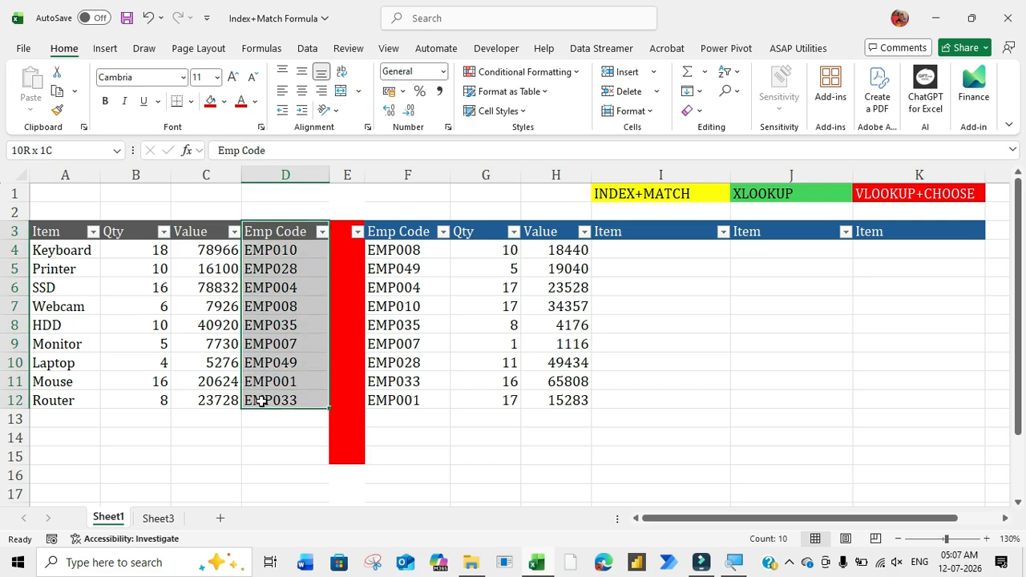
pyautogui.click(270, 381)
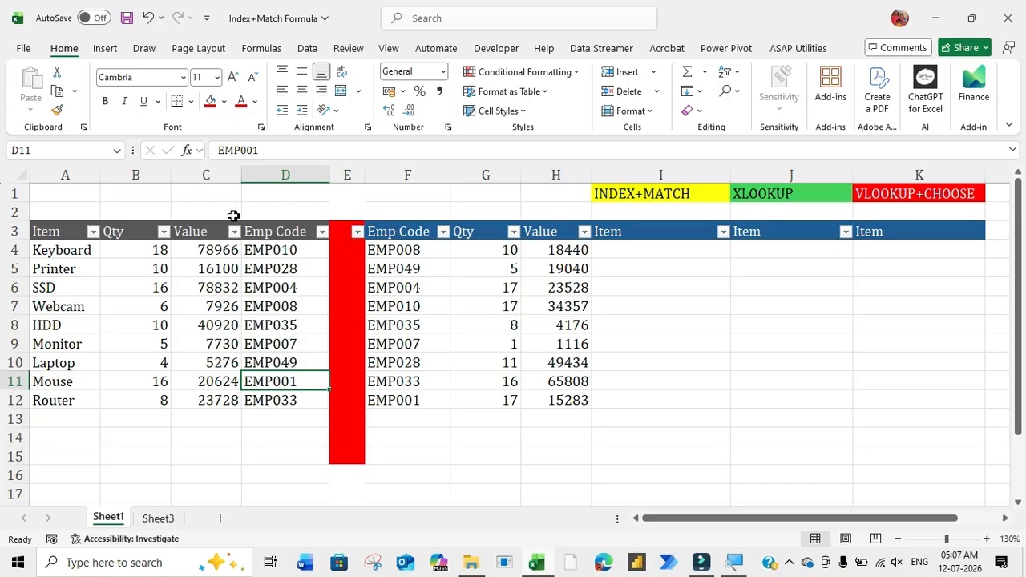
pyautogui.moveTo(51, 177); pyautogui.dragTo(44, 261)
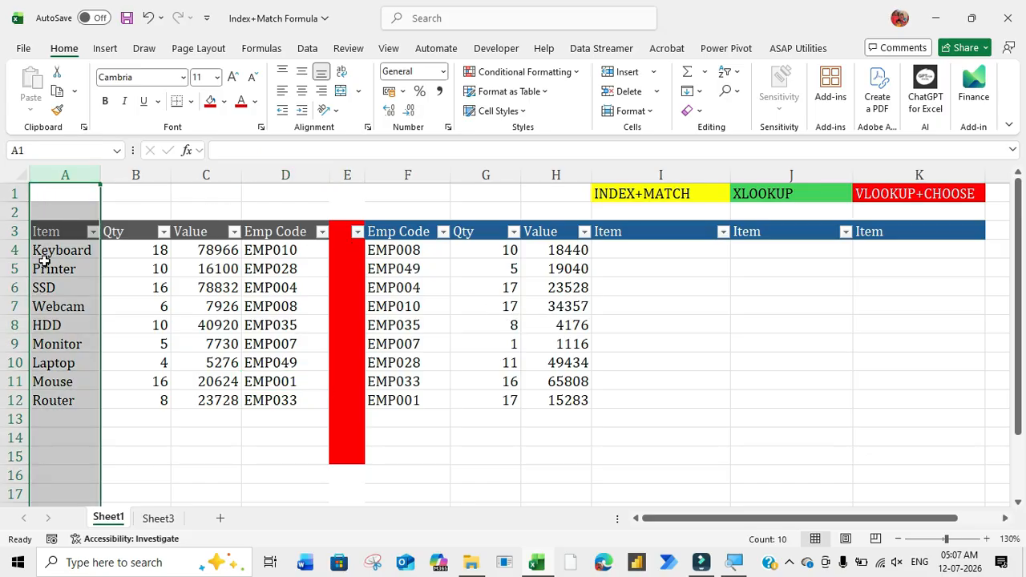
pyautogui.click(44, 261)
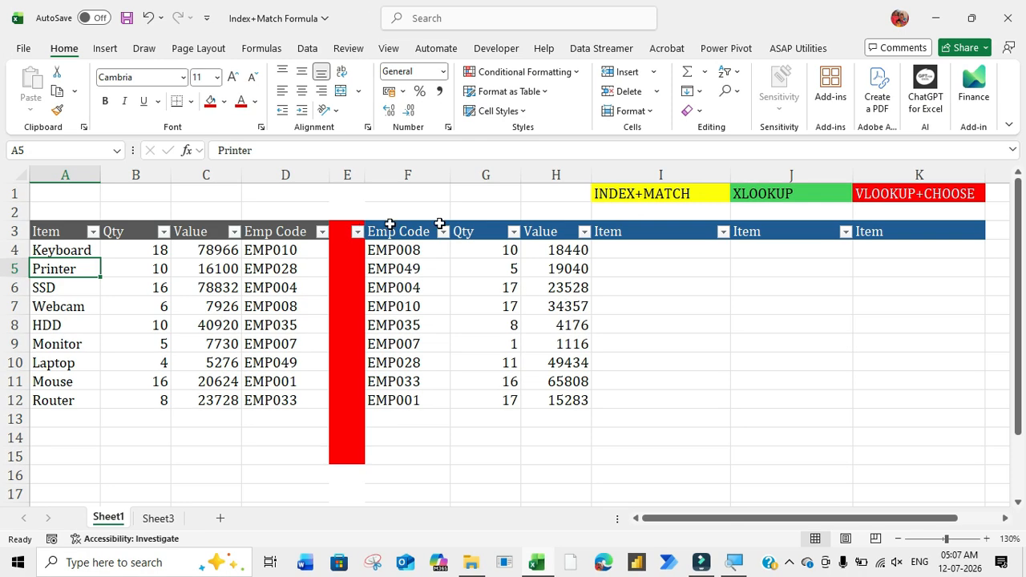
# Step: Start an INDEX formula in I4 with the absolute Item column $A:$A as its array
pyautogui.click(663, 249)
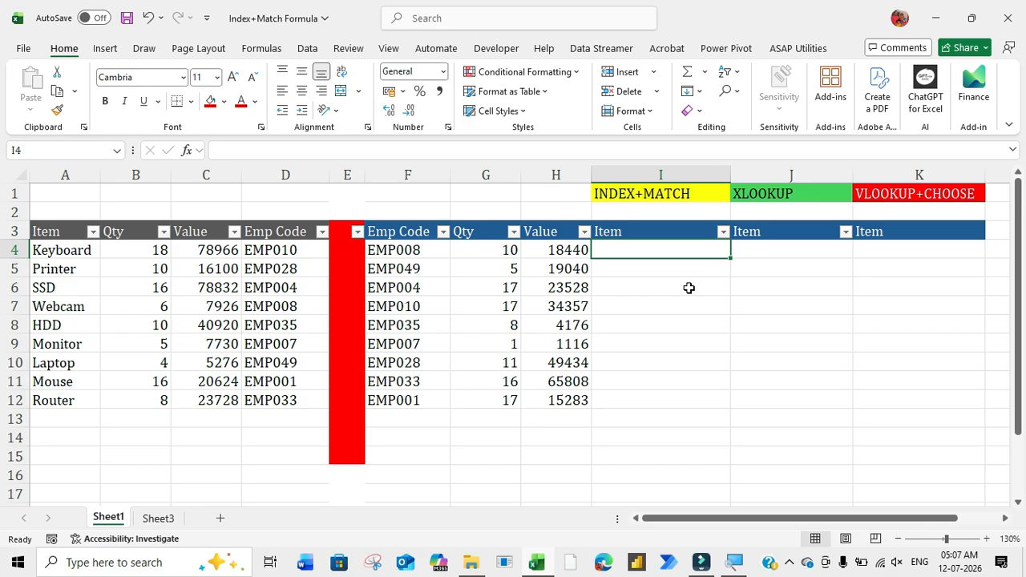
pyautogui.press('Right')
pyautogui.press('Right')
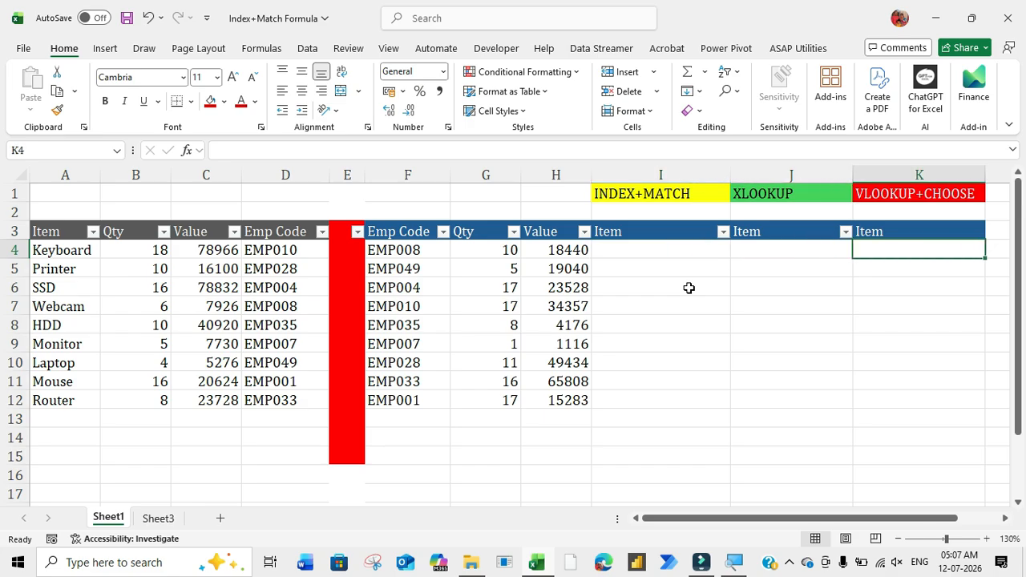
pyautogui.press('Left')
pyautogui.press('Left')
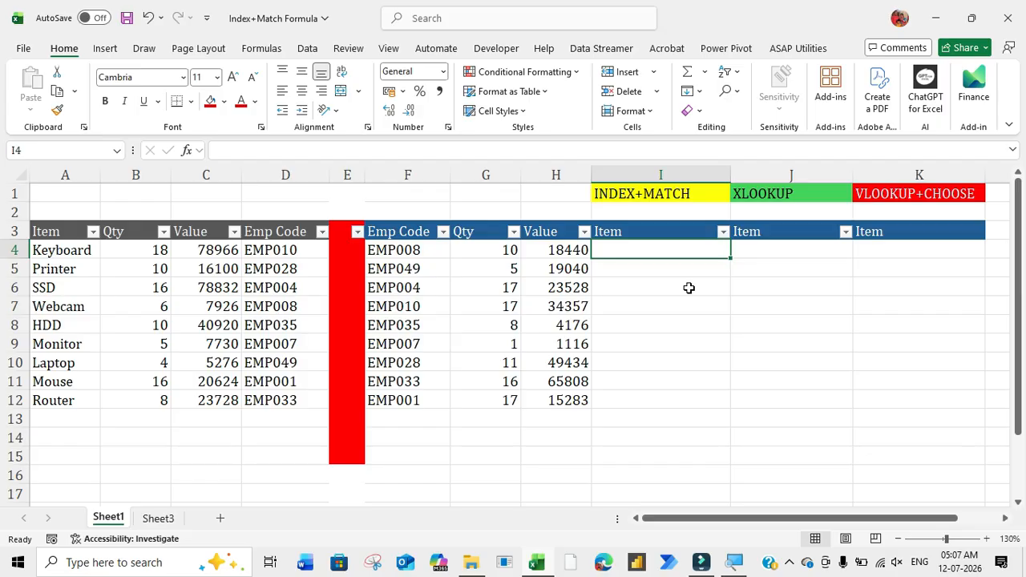
pyautogui.write('=')
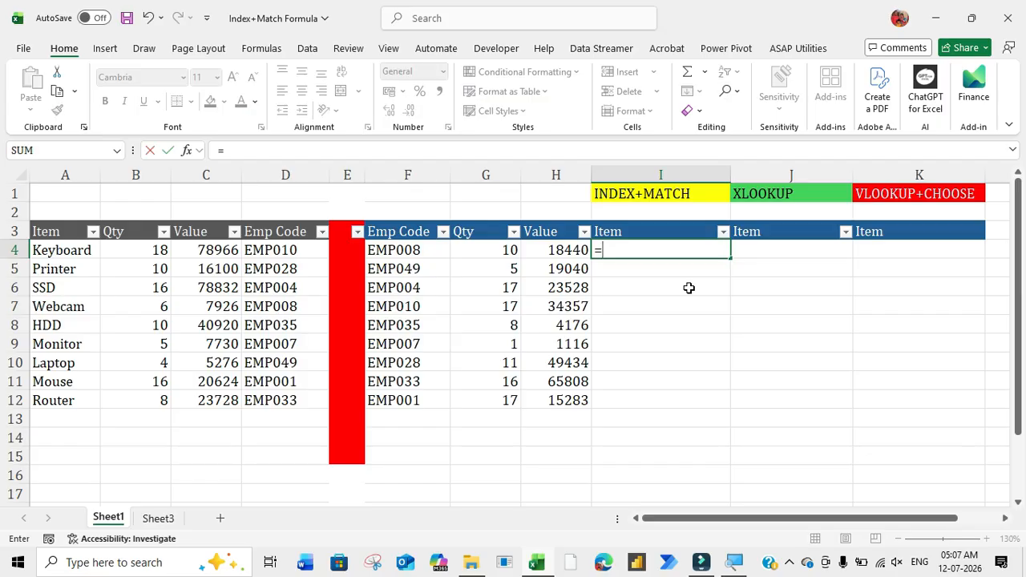
pyautogui.write('index')
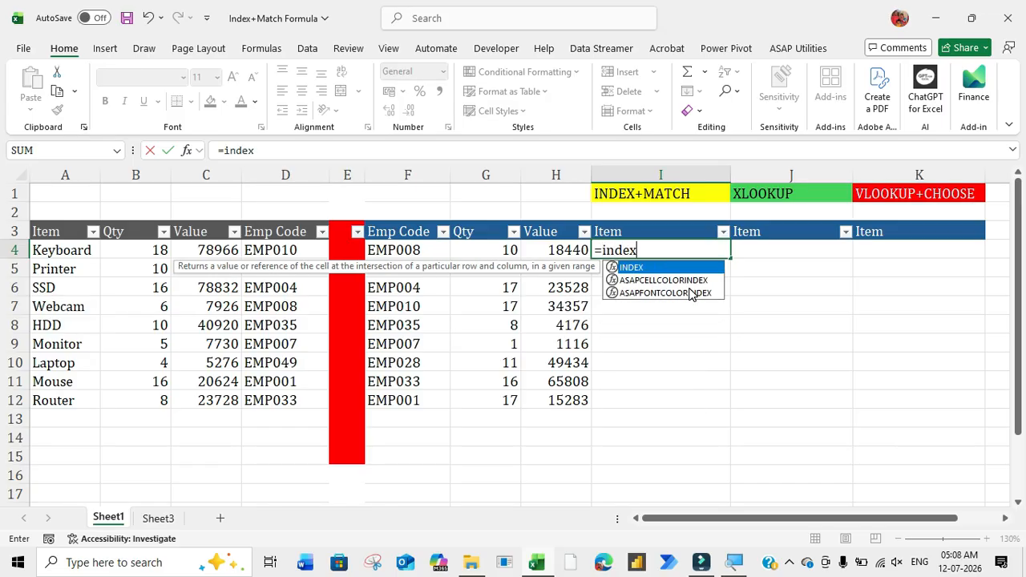
pyautogui.press('Tab')
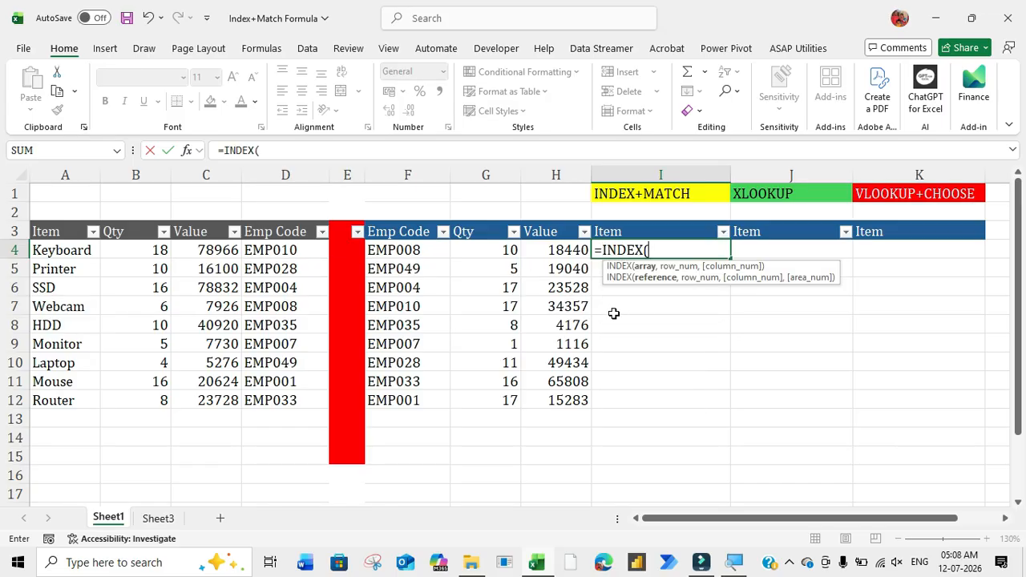
pyautogui.click(60, 169)
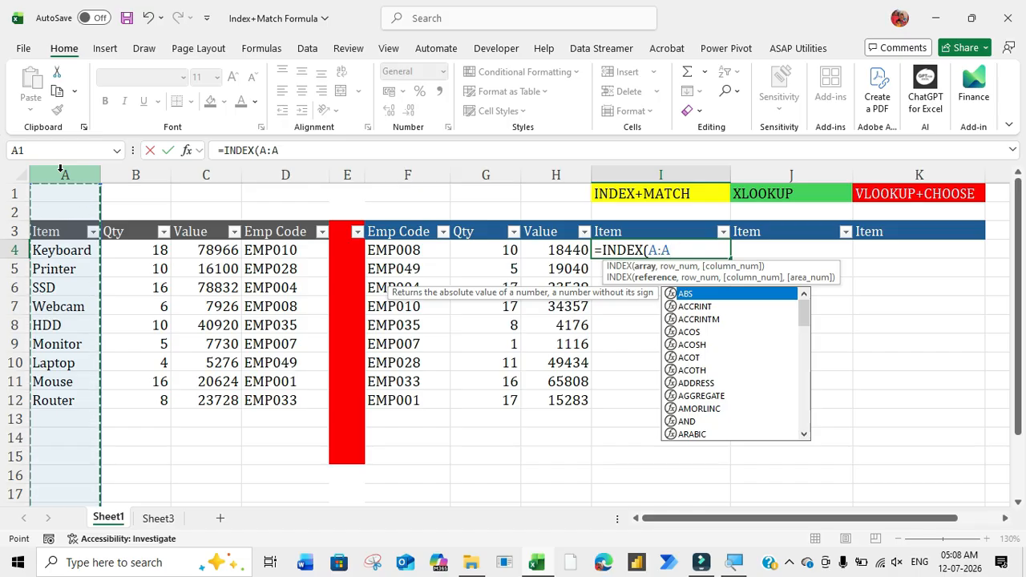
pyautogui.press('Escape')
pyautogui.press('F4')
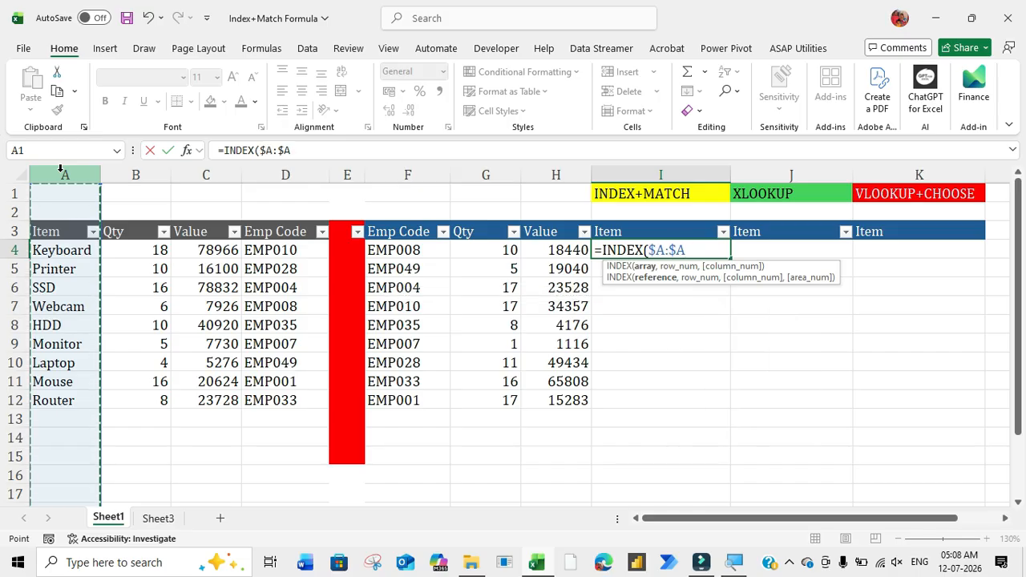
pyautogui.write(',')
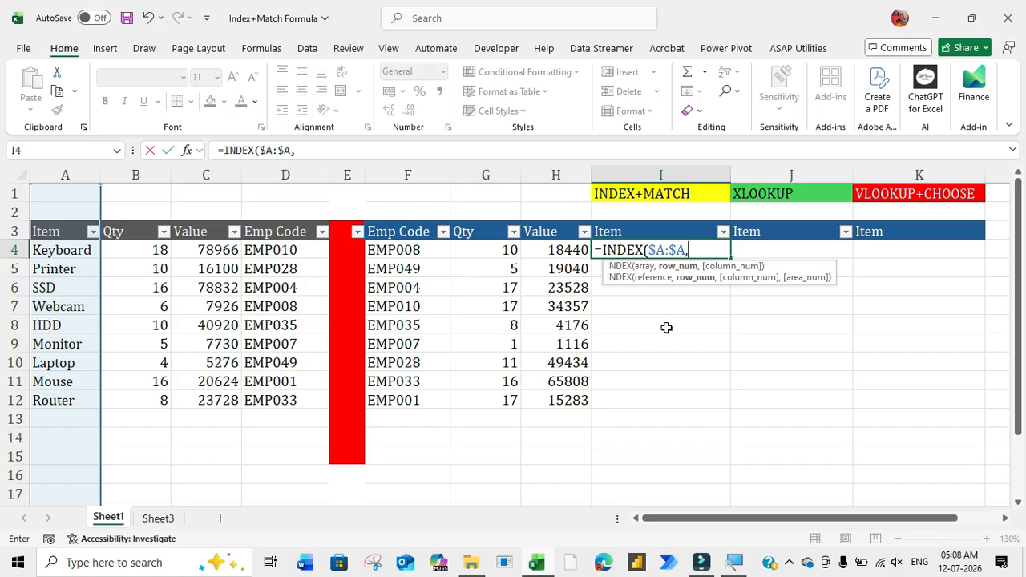
# Step: Nest a MATCH function as the row number, using the column-locked employee code $F4 as lookup value
pyautogui.write('match')
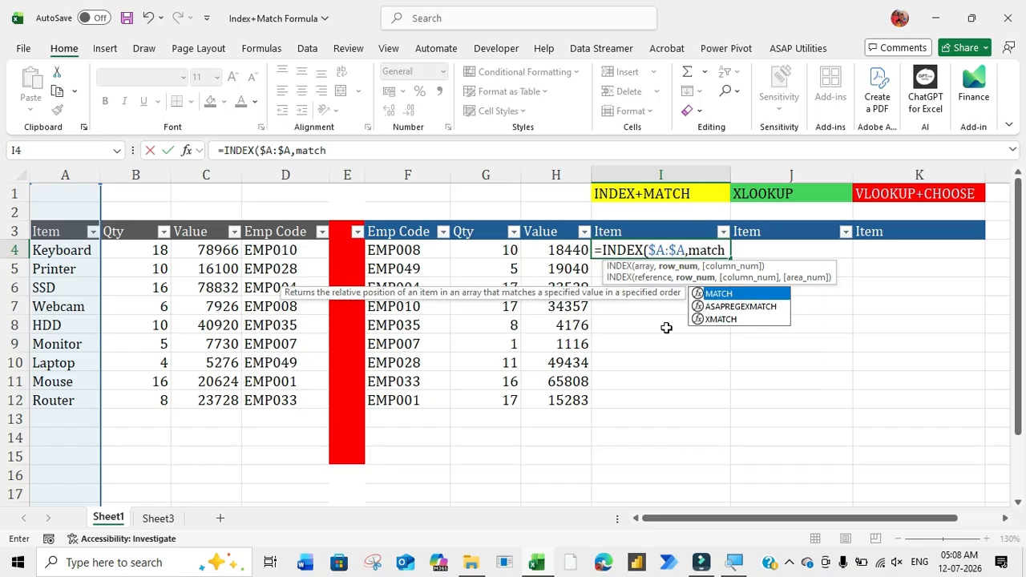
pyautogui.press('Tab')
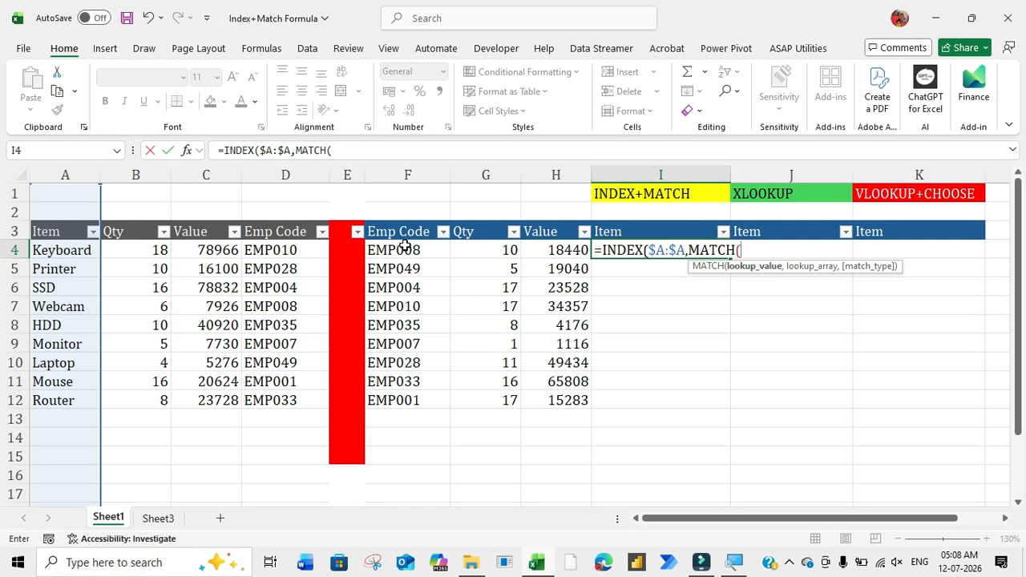
pyautogui.click(405, 251)
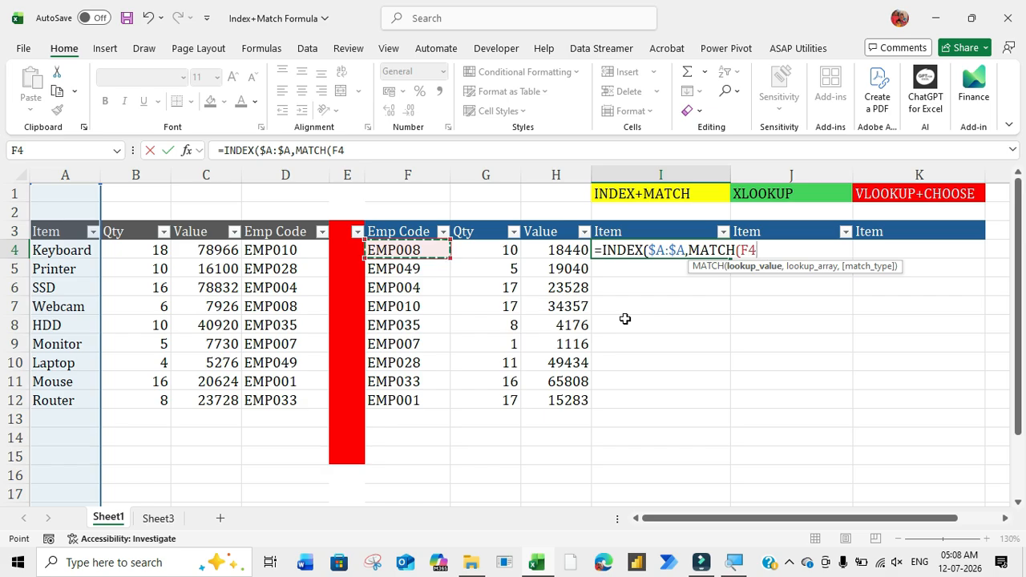
pyautogui.press('F4')
pyautogui.press('F4')
pyautogui.press('F4')
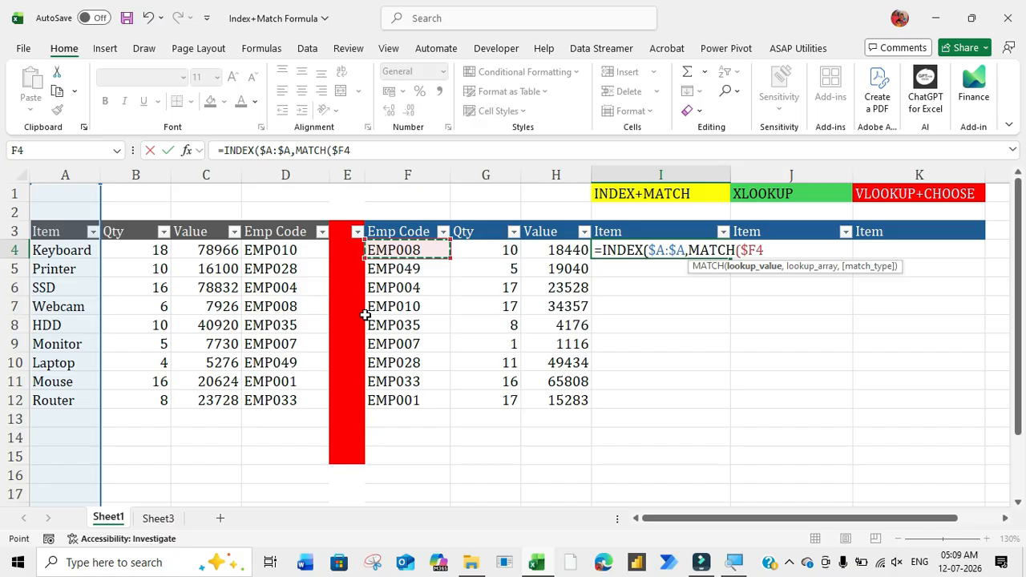
pyautogui.write(',')
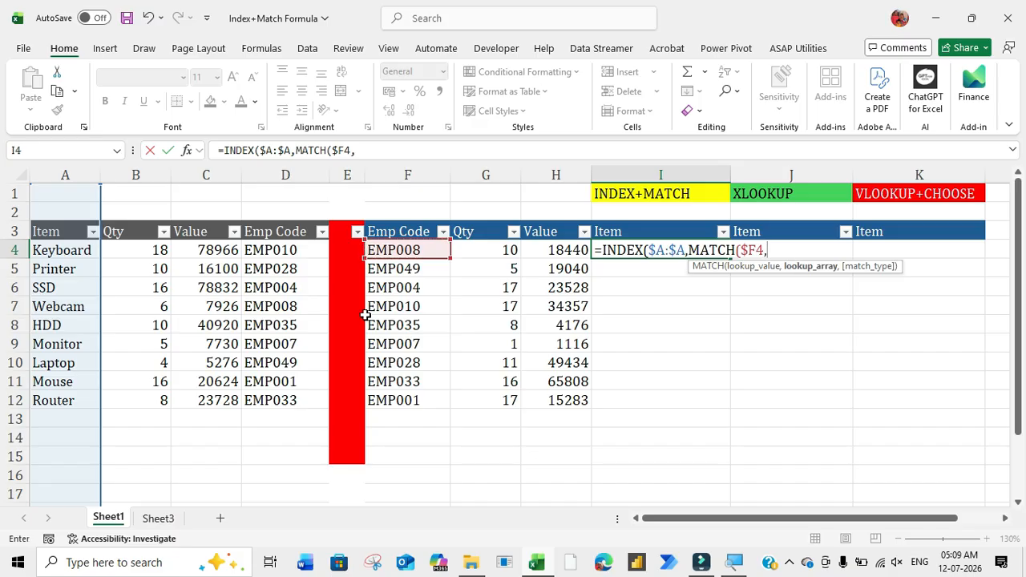
# Step: Set MATCH's lookup array to the absolute Emp Code column $D:$D with match type 0, and close the function
pyautogui.click(280, 175)
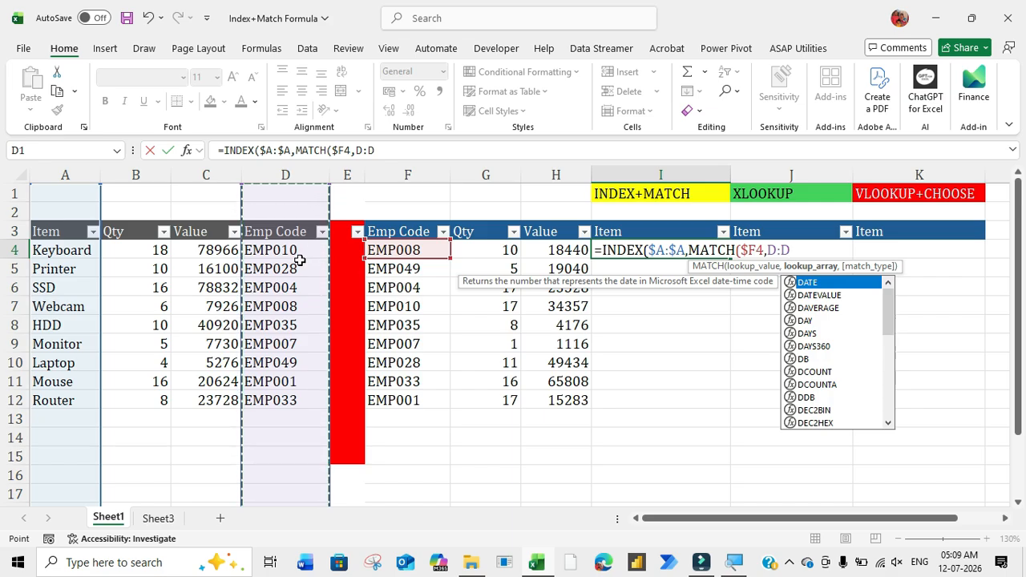
pyautogui.press('F4')
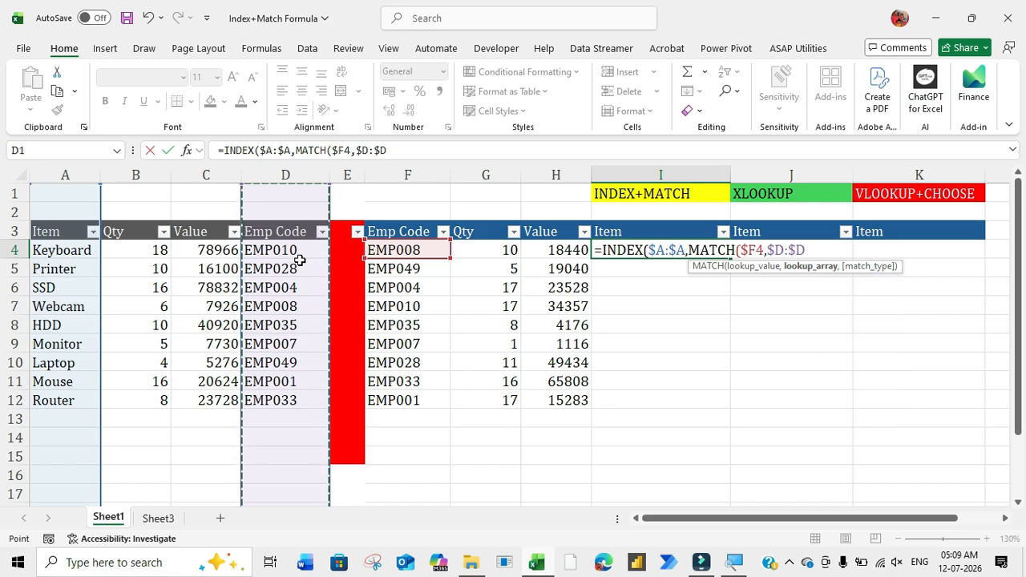
pyautogui.write(',')
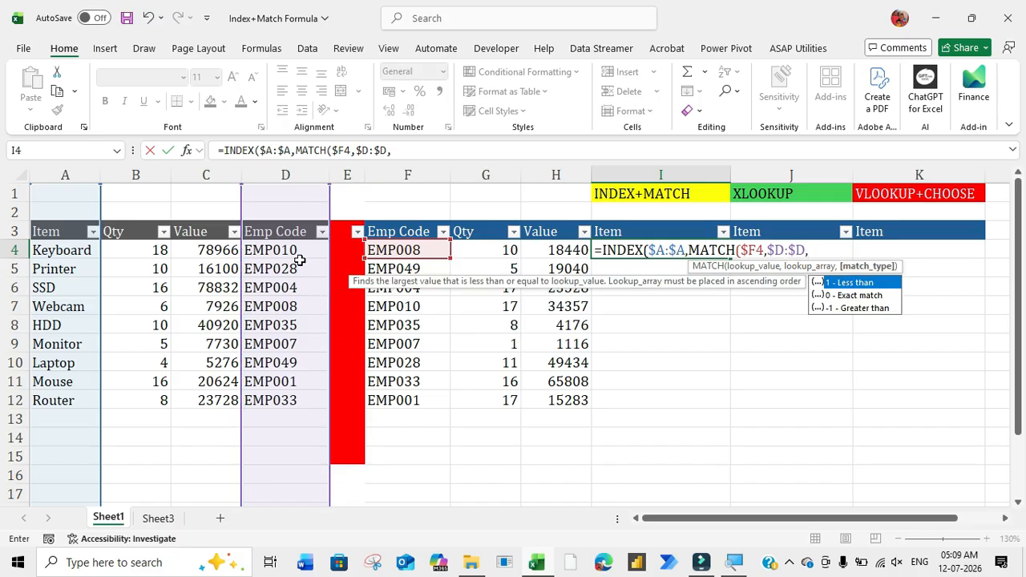
pyautogui.write('0)')
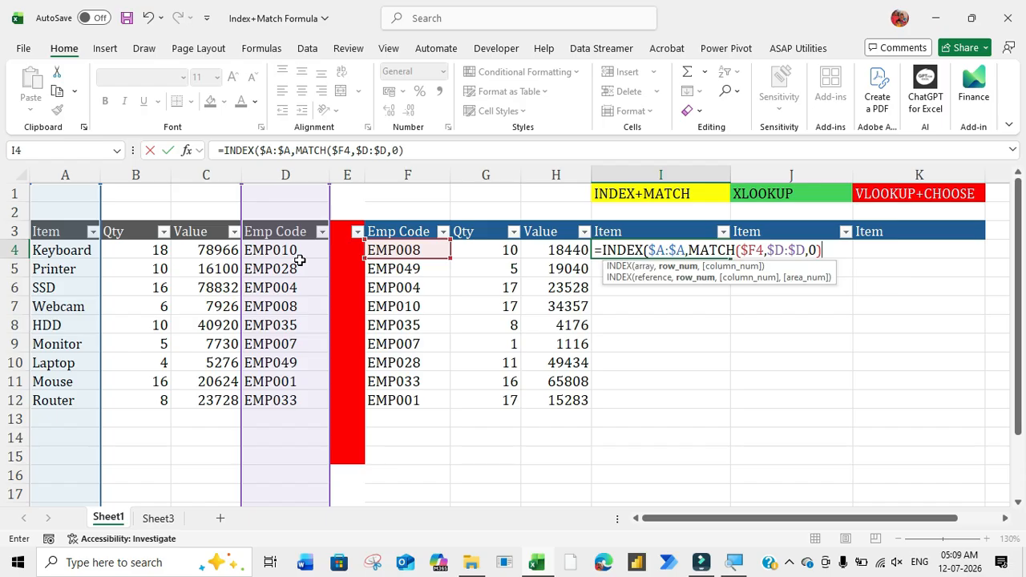
pyautogui.write(',')
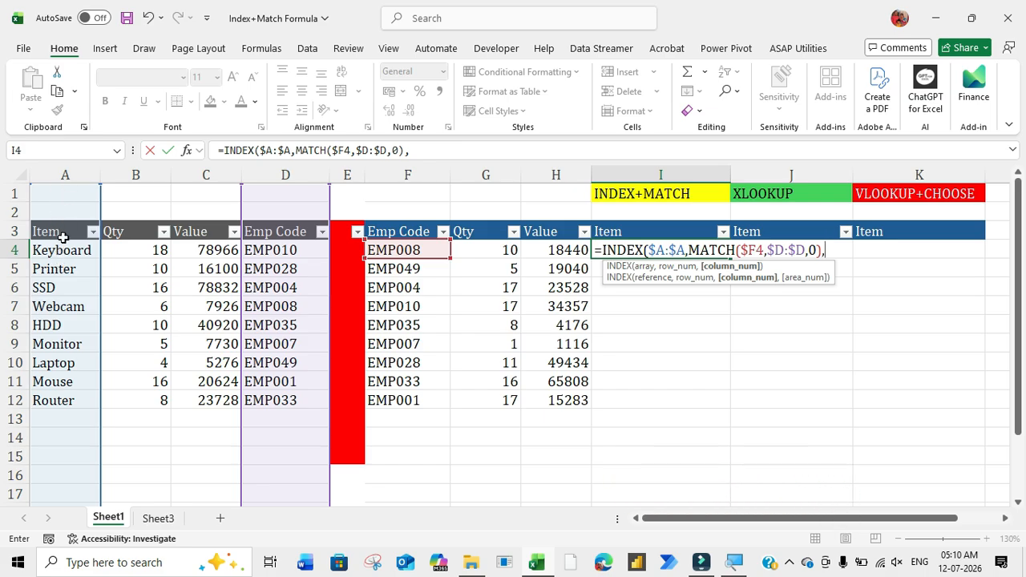
# Step: Complete the INDEX formula in I4 with column number 1 and fill it down to I12
pyautogui.write('1)')
pyautogui.press('Return')
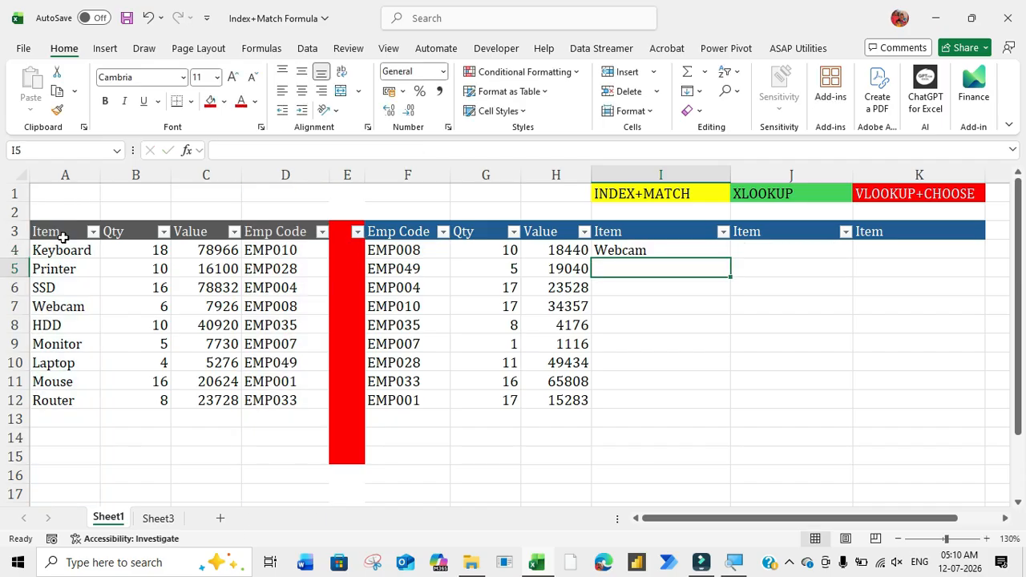
pyautogui.press('Up')
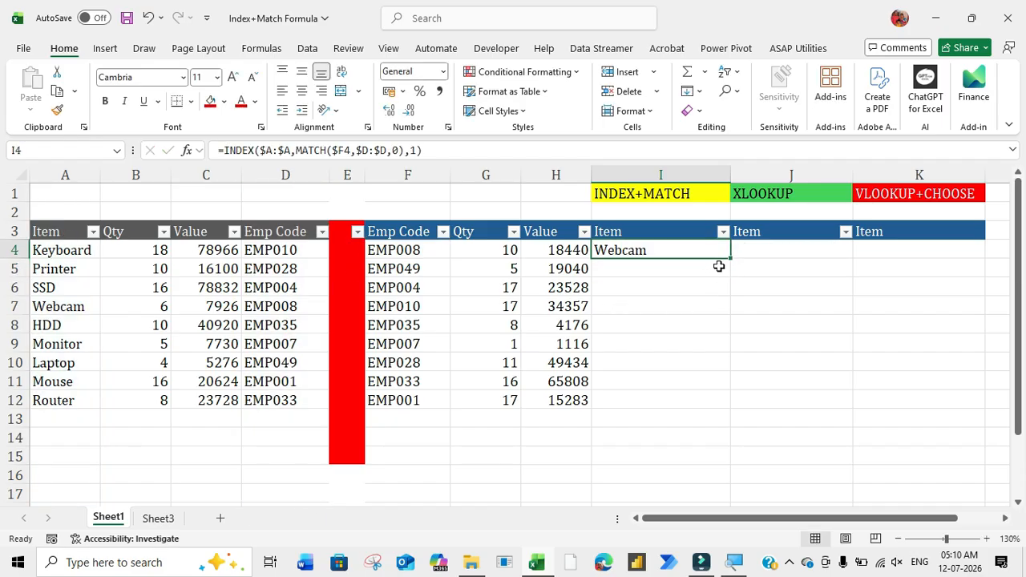
pyautogui.moveTo(729, 258); pyautogui.dragTo(709, 409)
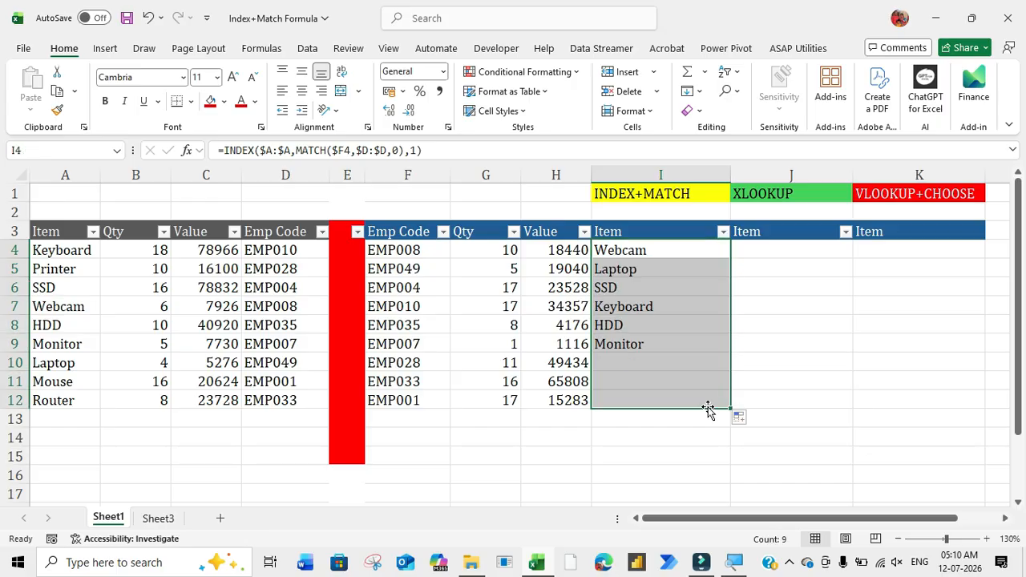
pyautogui.click(765, 245)
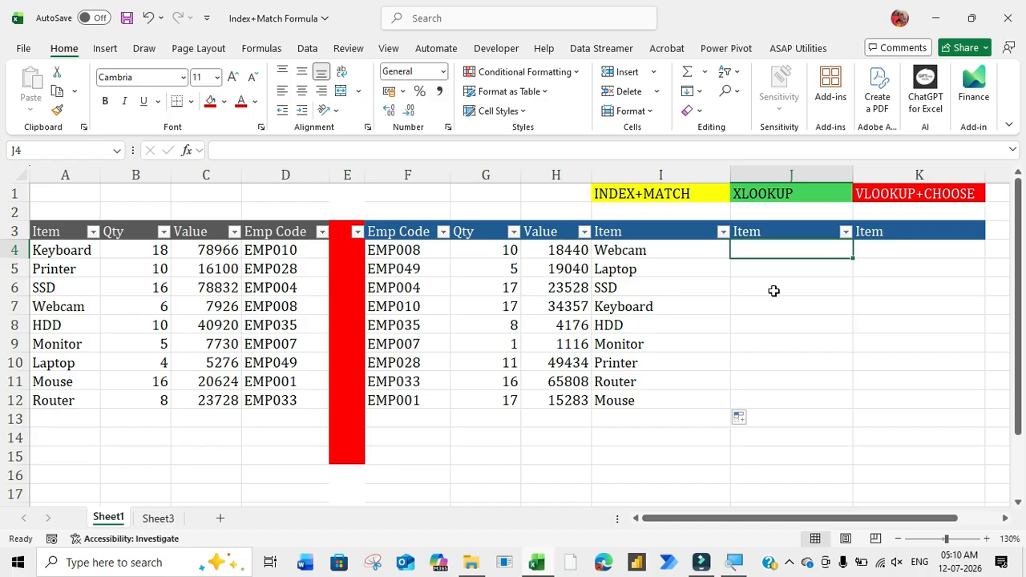
pyautogui.write('=')
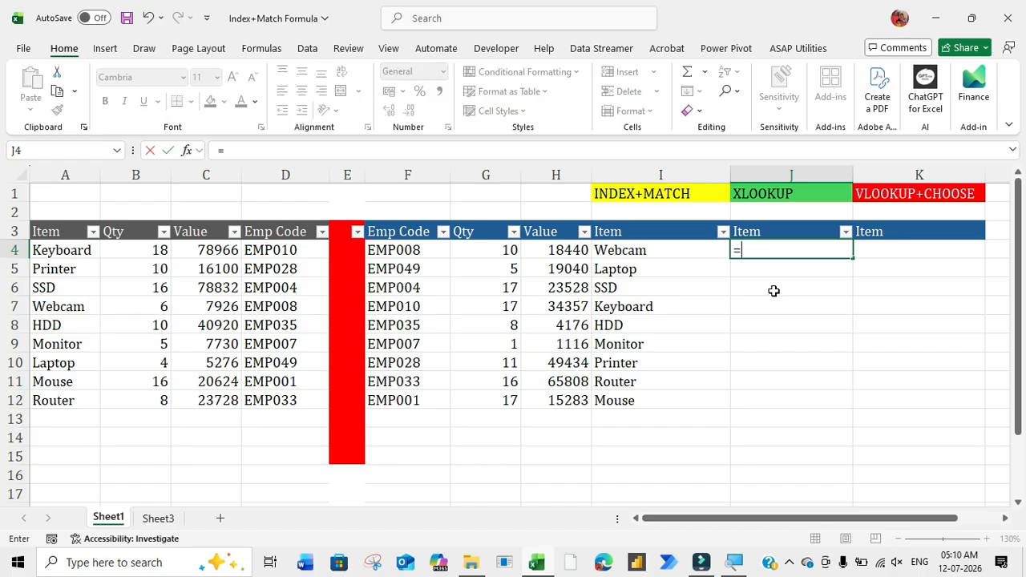
pyautogui.press('Escape')
pyautogui.press('Left')
pyautogui.press('Up')
pyautogui.press('Up')
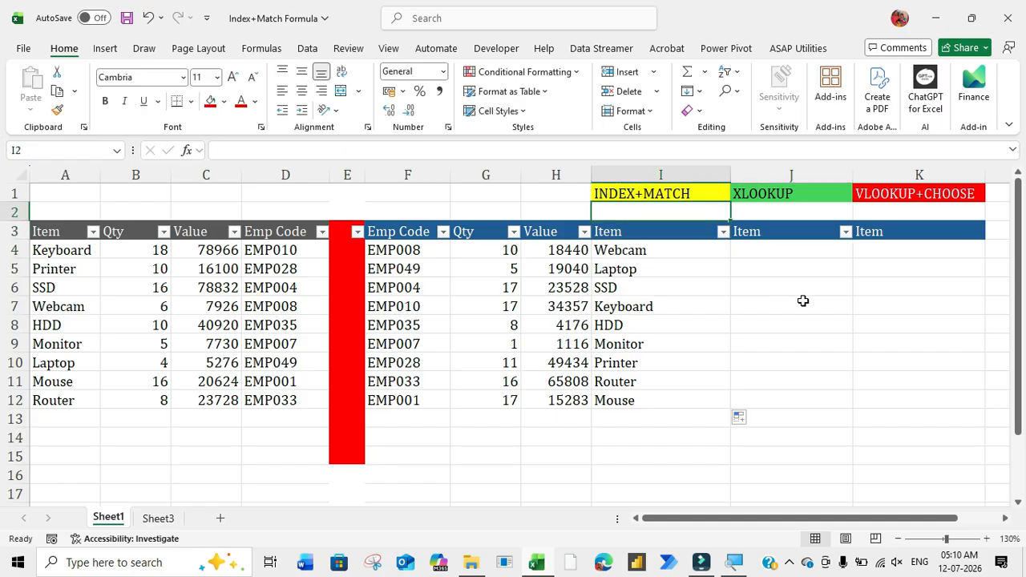
# Step: Start an XLOOKUP formula in J4 with the column-locked employee code $F4 as lookup value
pyautogui.press('Right')
pyautogui.press('Down')
pyautogui.press('Down')
pyautogui.write('=xloo')
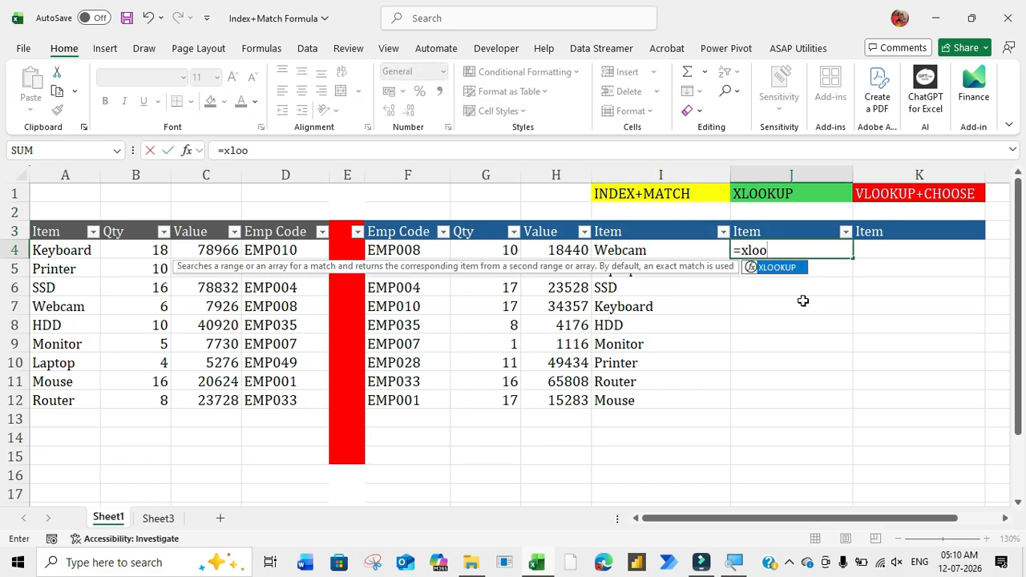
pyautogui.press('Tab')
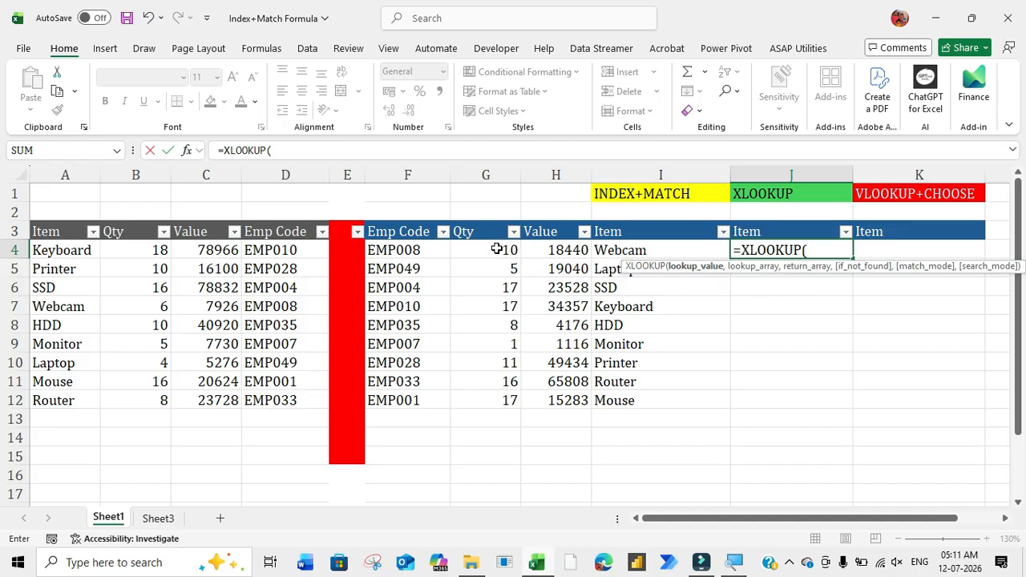
pyautogui.click(409, 249)
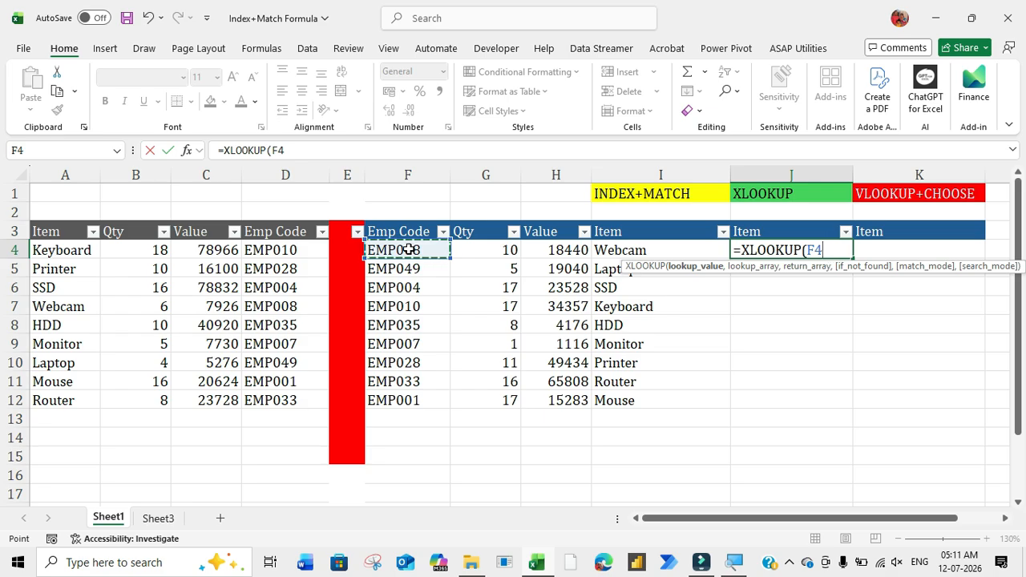
pyautogui.press('F4')
pyautogui.press('F4')
pyautogui.press('F4')
pyautogui.write(',')
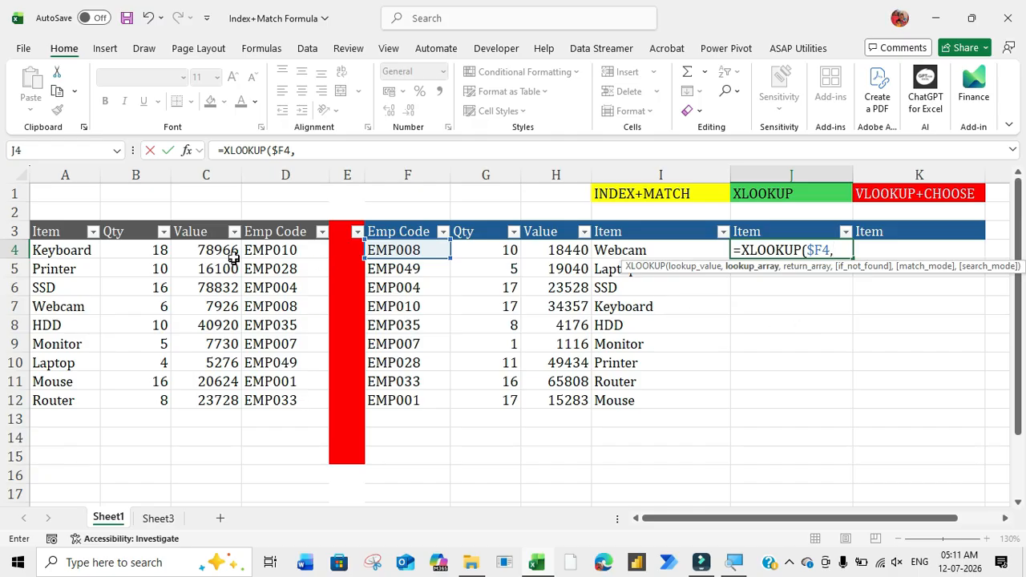
# Step: Set XLOOKUP's lookup array to the absolute Emp Code column $D:$D and its return array to the absolute Item column $A:$A
pyautogui.click(284, 175)
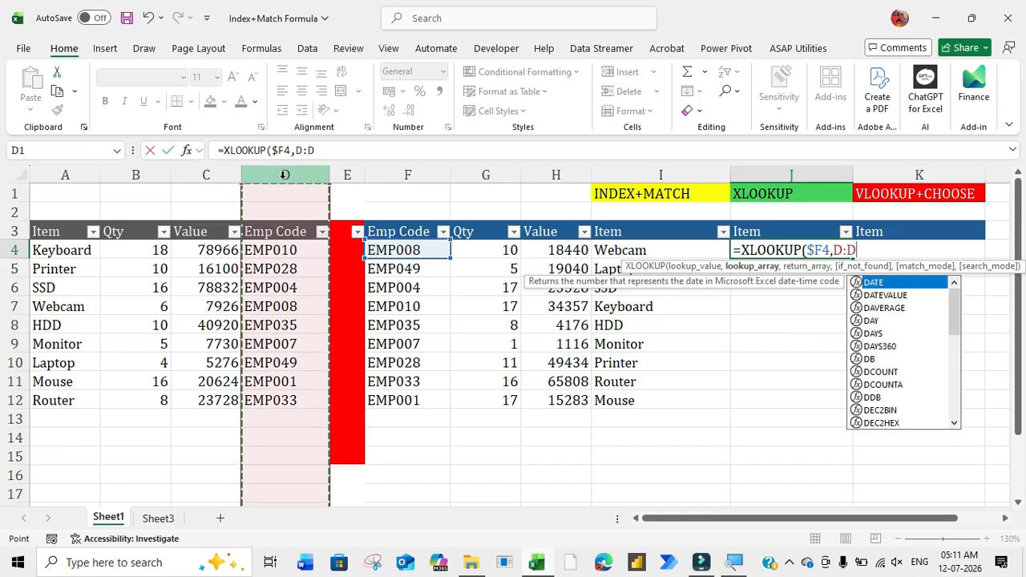
pyautogui.press('F4')
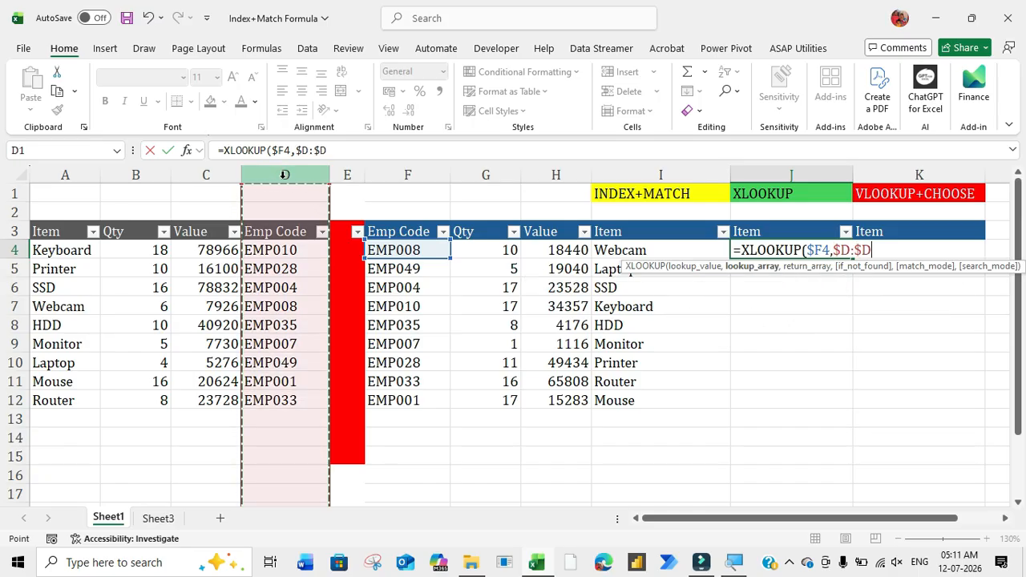
pyautogui.write(',')
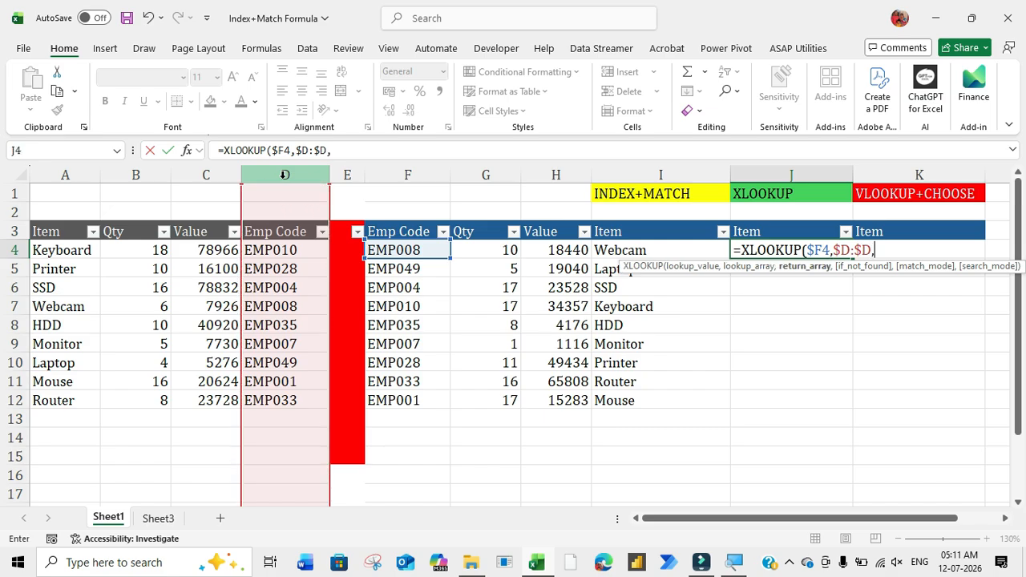
pyautogui.click(65, 174)
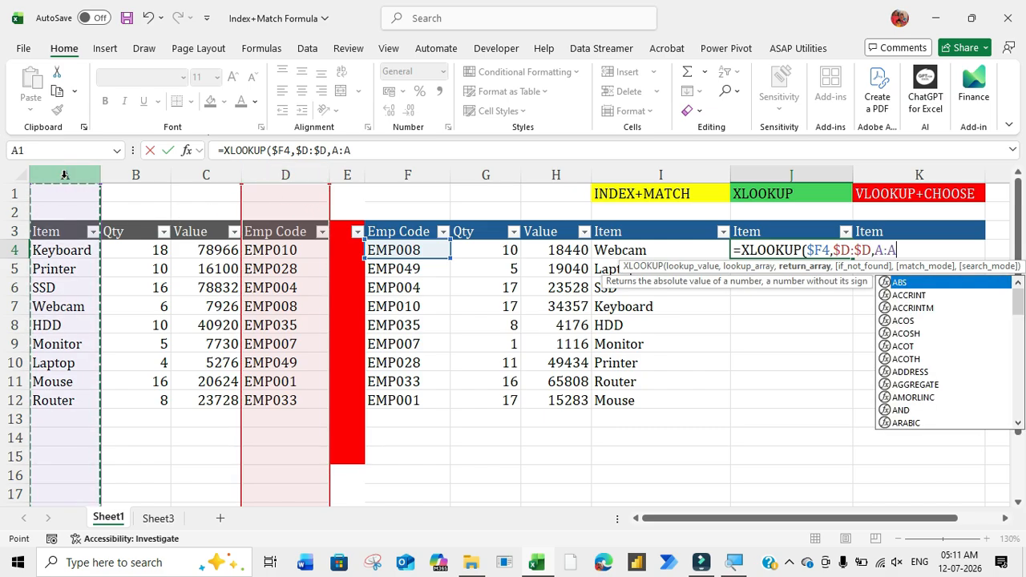
pyautogui.press('F4')
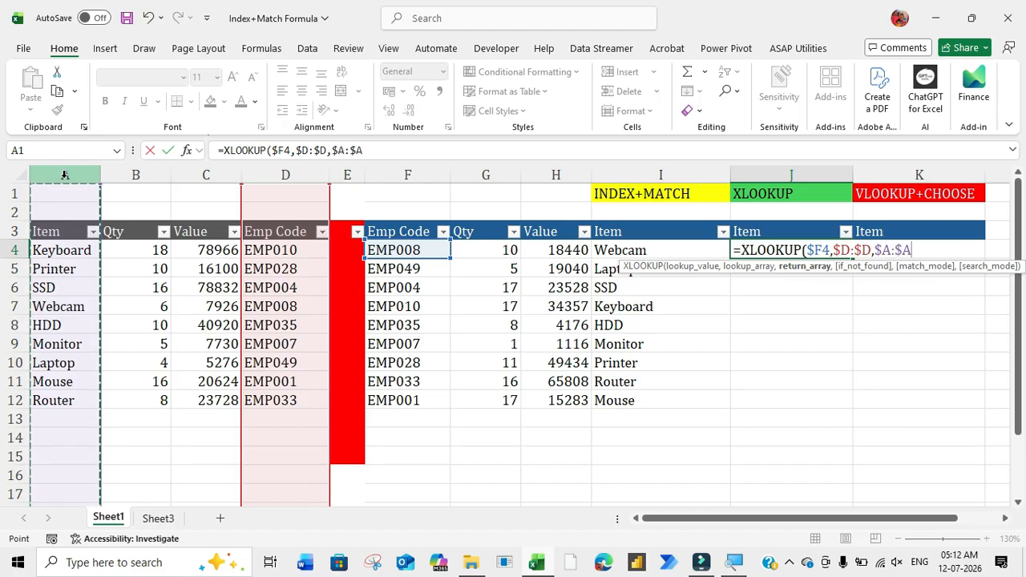
pyautogui.write(',')
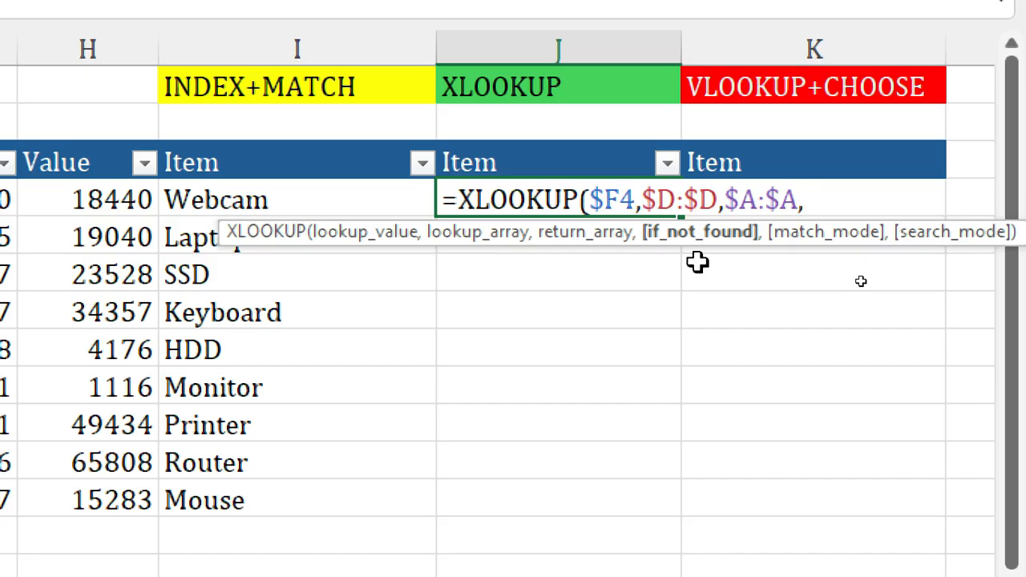
# Step: Complete the XLOOKUP formula with if_not_found left empty and match mode 0 (exact match), and fill it down to J12
pyautogui.write(',')
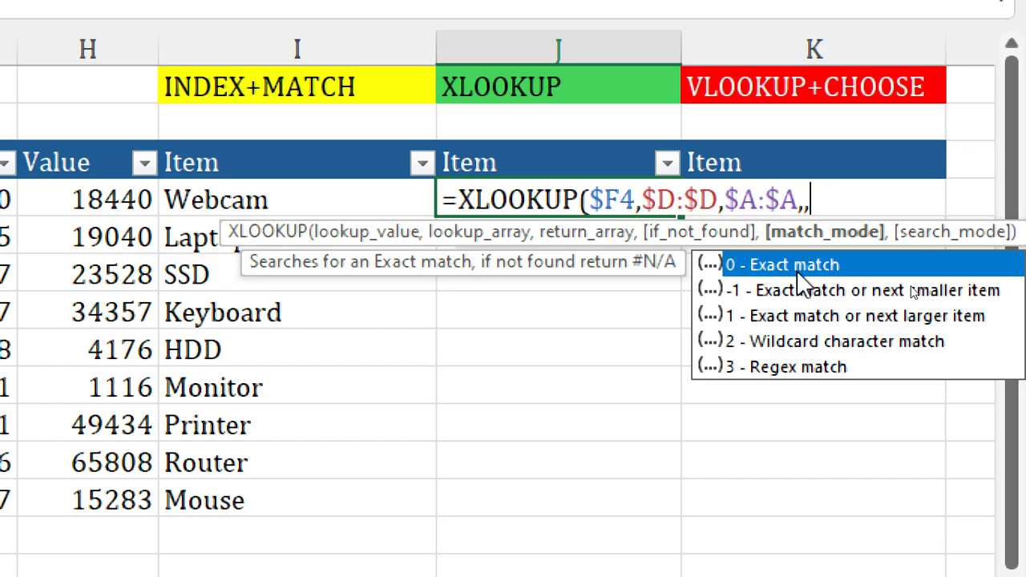
pyautogui.write('0')
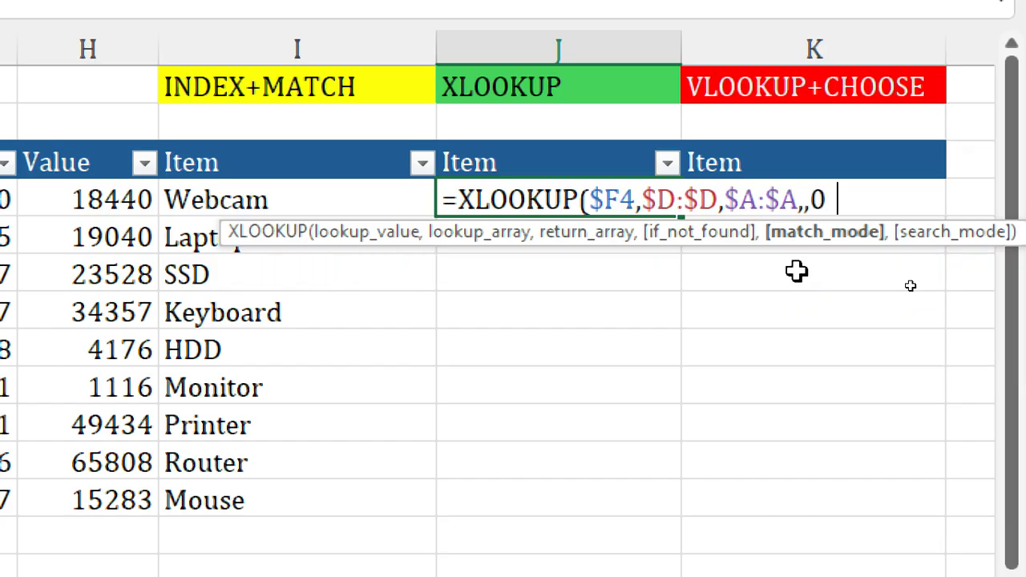
pyautogui.write(')')
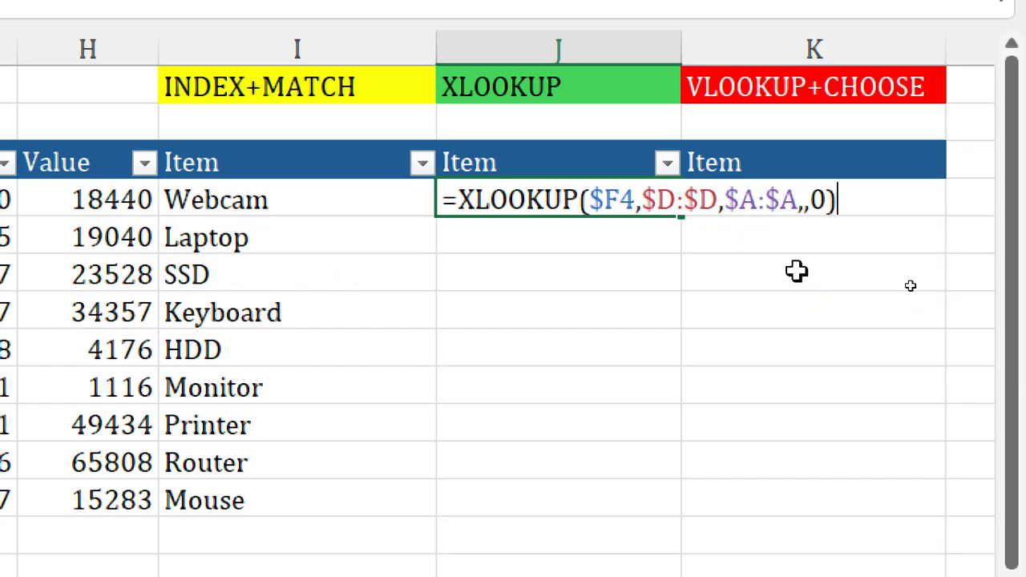
pyautogui.press('Return')
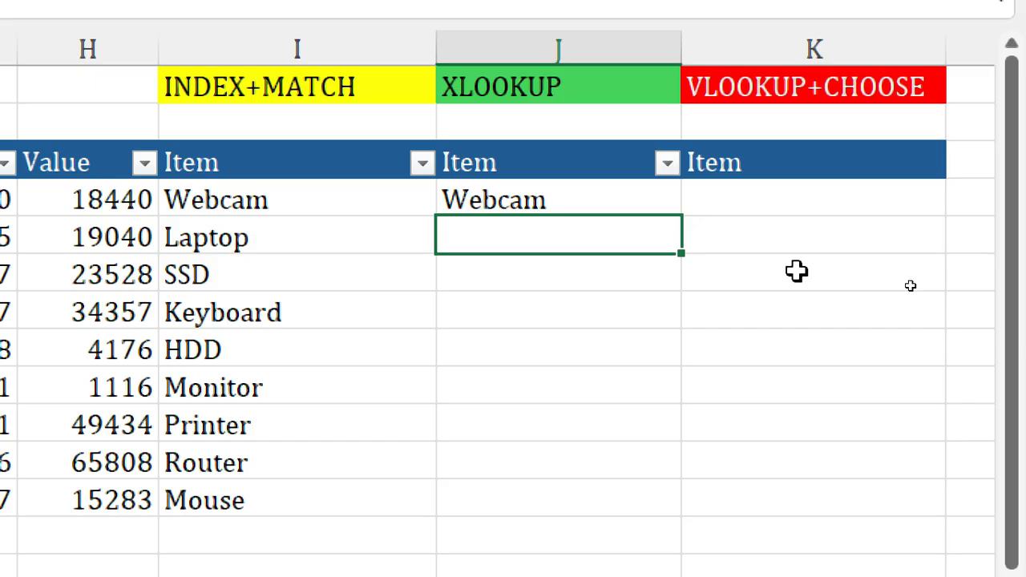
pyautogui.click(557, 190)
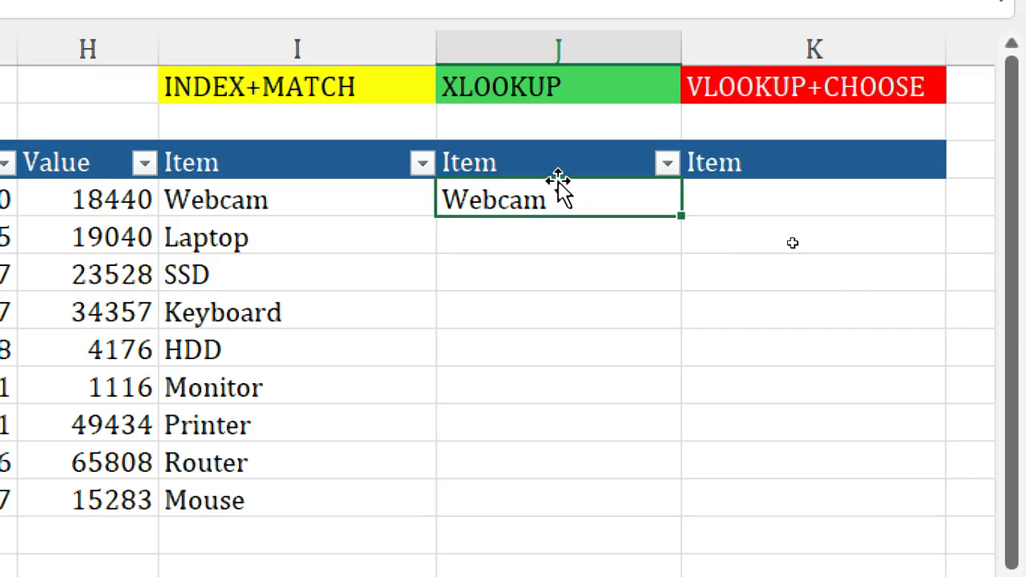
pyautogui.moveTo(685, 215); pyautogui.dragTo(608, 500)
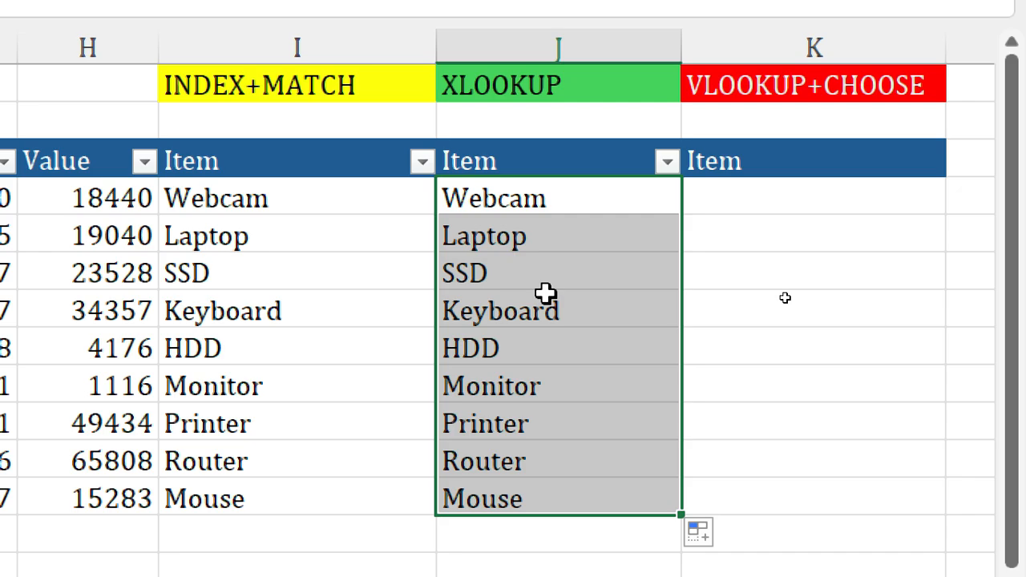
# Step: Compare the item names returned in the INDEX+MATCH column with those in the XLOOKUP column
pyautogui.click(286, 238)
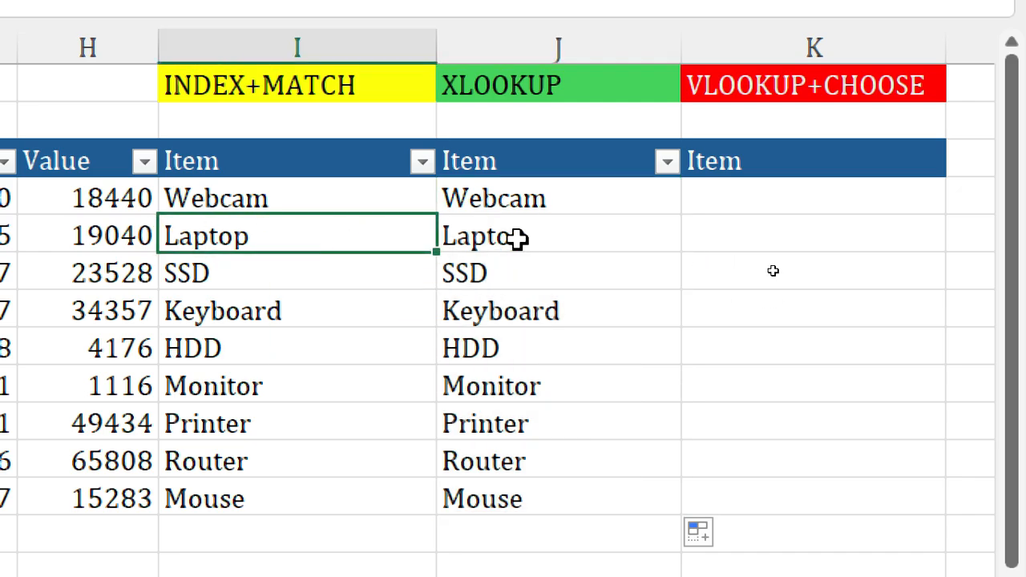
pyautogui.click(516, 238)
pyautogui.click(259, 333)
pyautogui.click(593, 358)
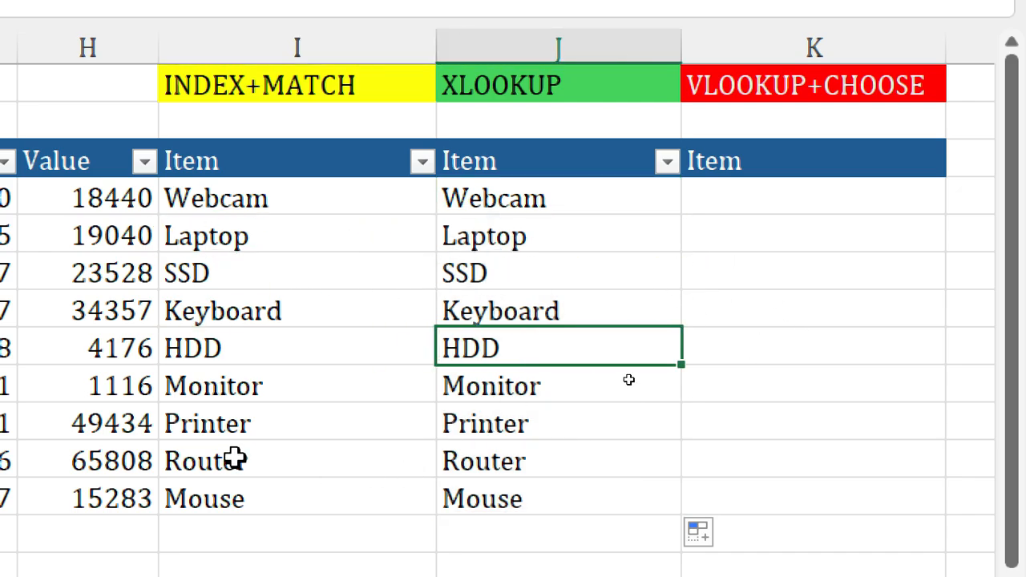
pyautogui.click(235, 414)
pyautogui.click(497, 419)
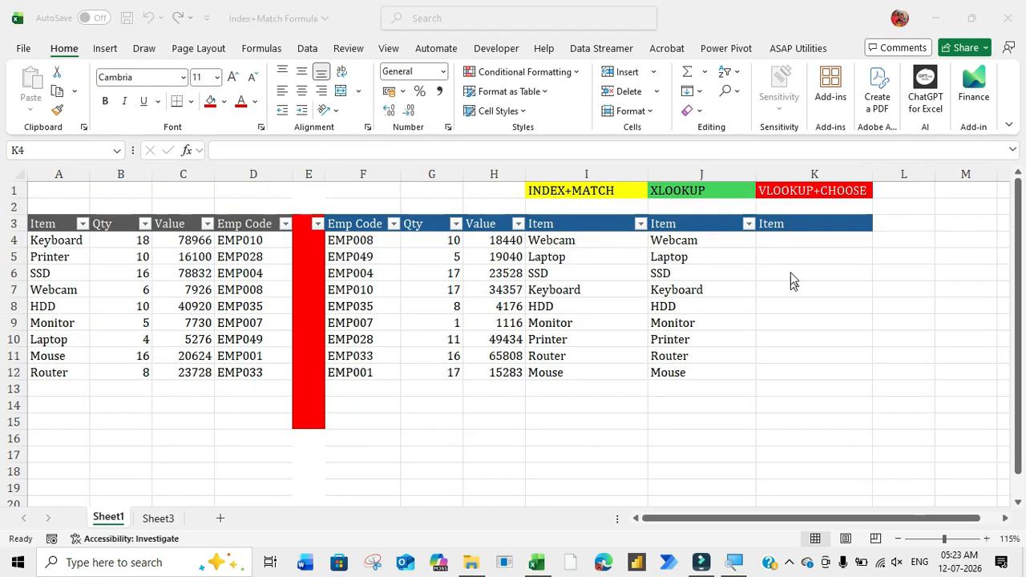
# Step: Start a VLOOKUP formula in K4 with the employee code F4 as lookup value
pyautogui.click(786, 248)
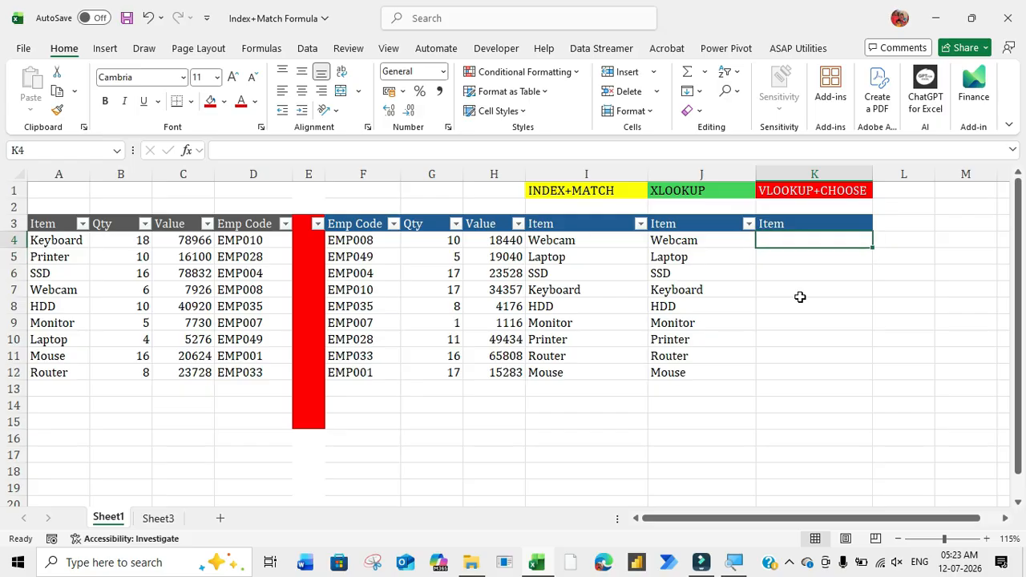
pyautogui.write('=vloo')
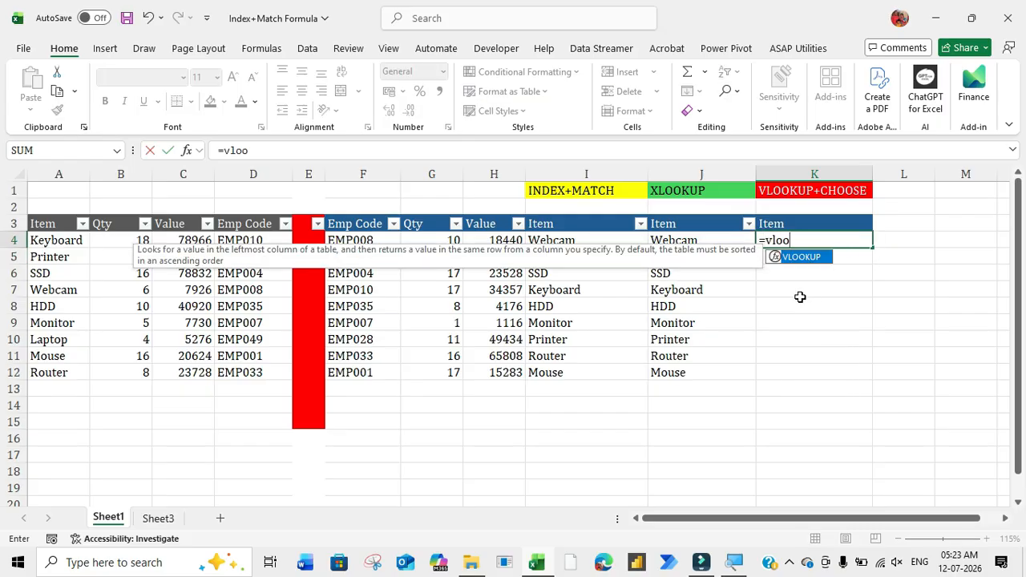
pyautogui.press('Tab')
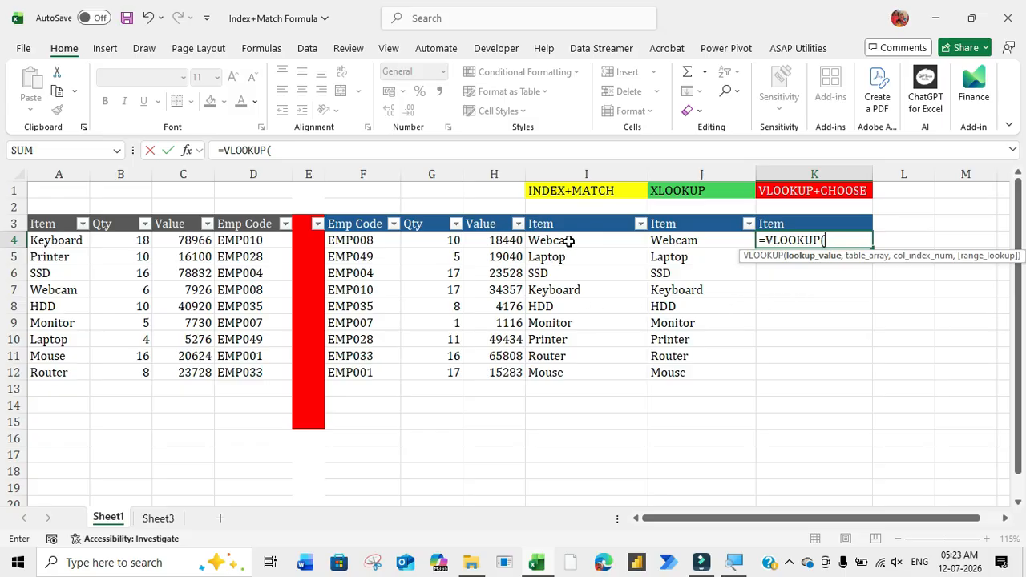
pyautogui.click(365, 239)
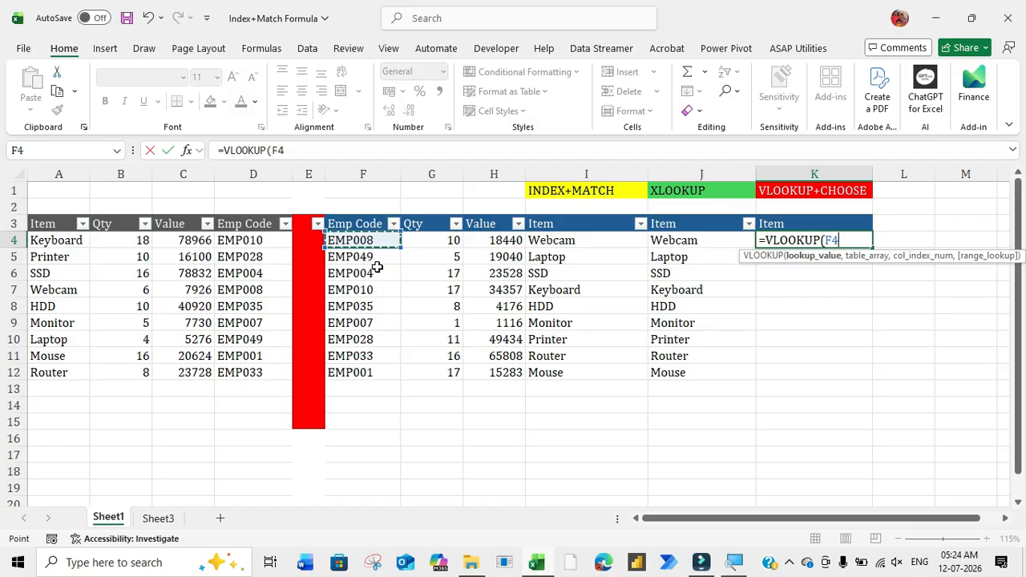
pyautogui.moveTo(875, 258); pyautogui.dragTo(731, 270)
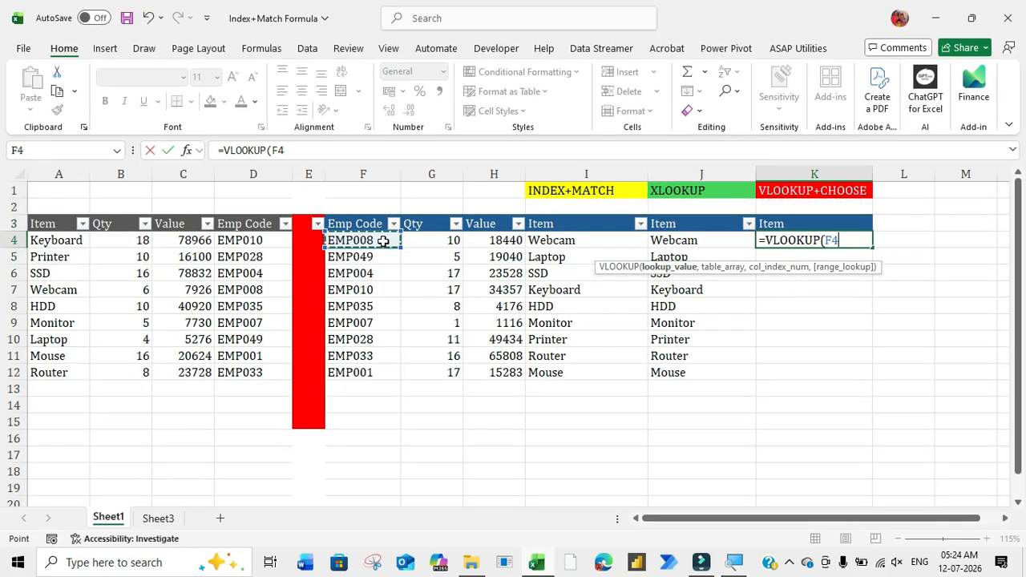
pyautogui.write(',')
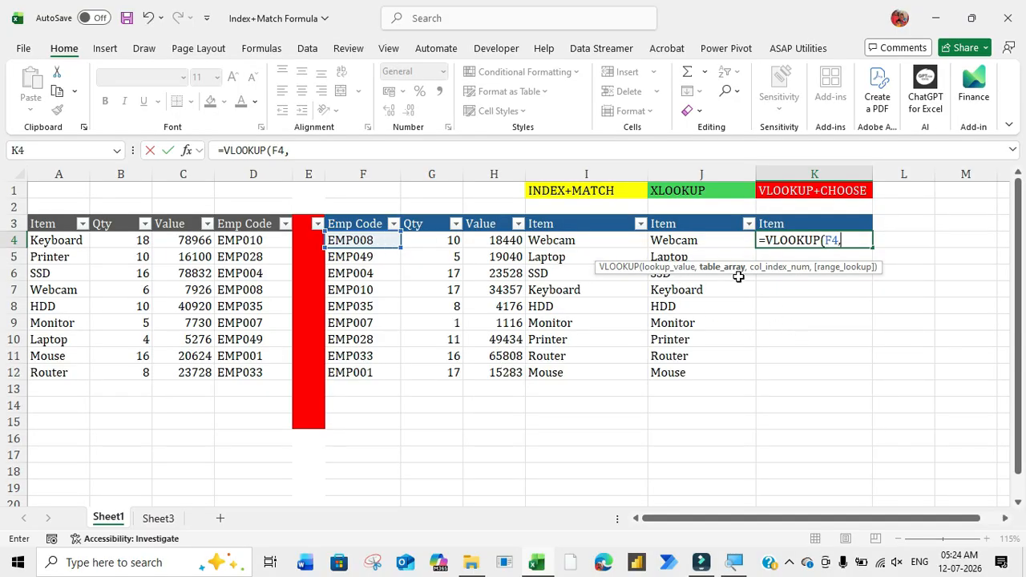
pyautogui.hotkey('ctrl', '2')
pyautogui.moveTo(694, 257); pyautogui.dragTo(749, 277)
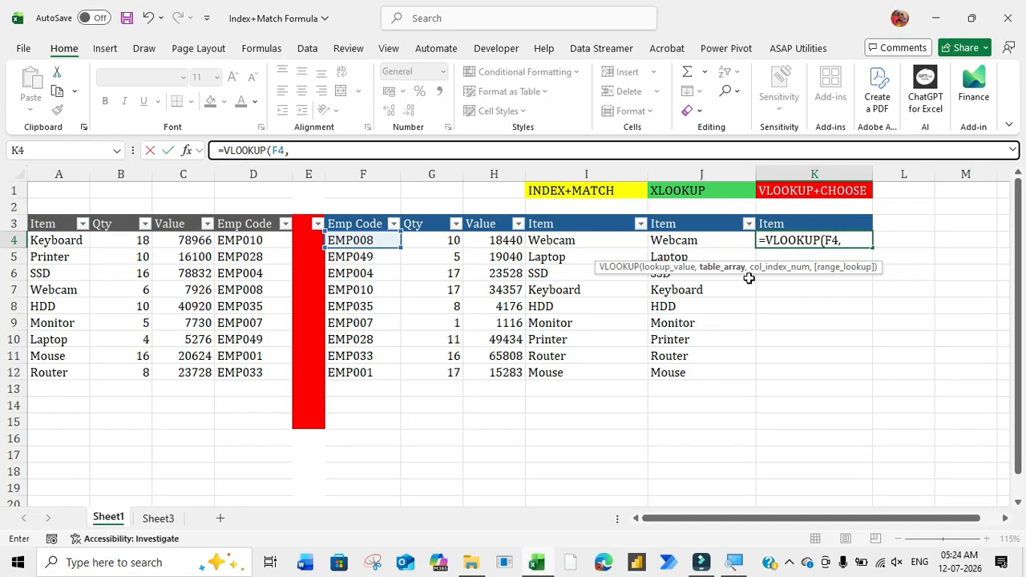
# Step: Nest a CHOOSE function as VLOOKUP's table array, using the array {1,2} as its index number
pyautogui.click(841, 243)
pyautogui.write('choo')
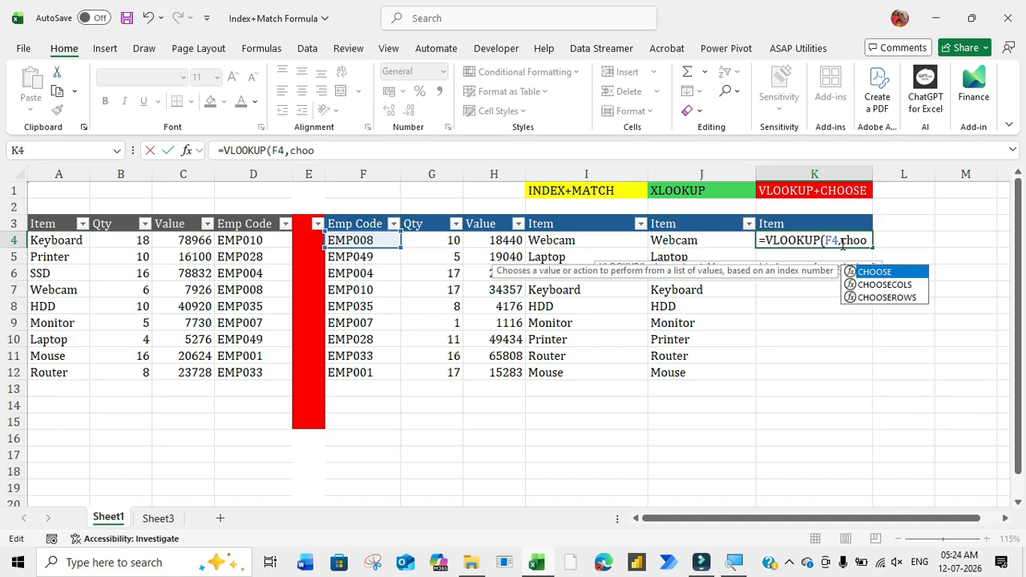
pyautogui.press('Tab')
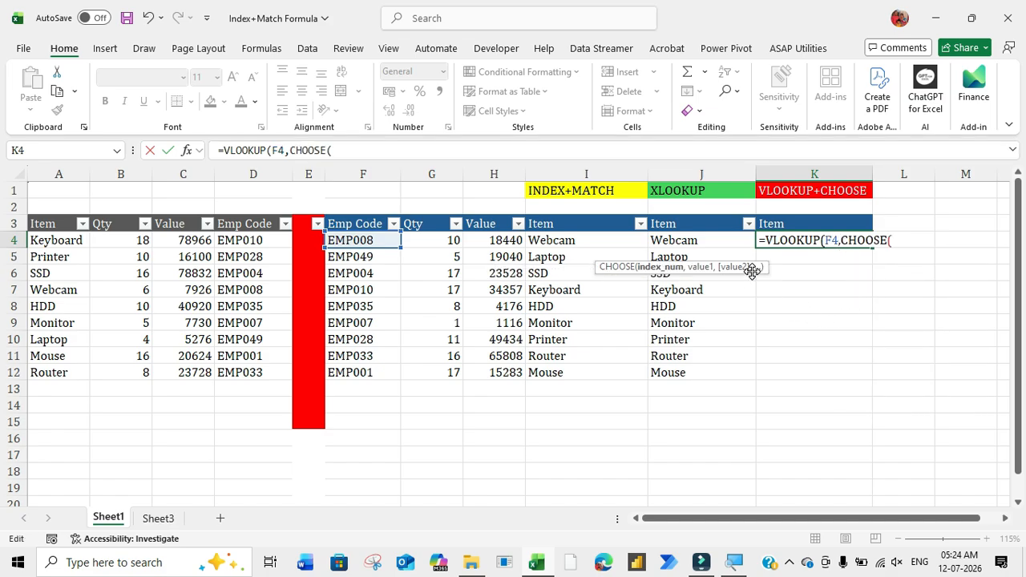
pyautogui.moveTo(749, 272); pyautogui.dragTo(803, 273)
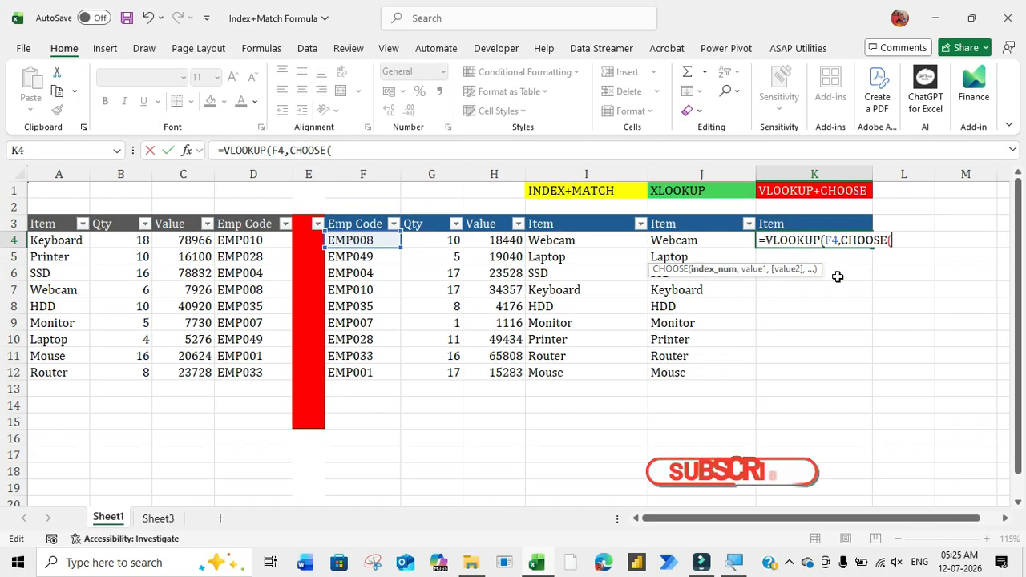
pyautogui.write('{1,2')
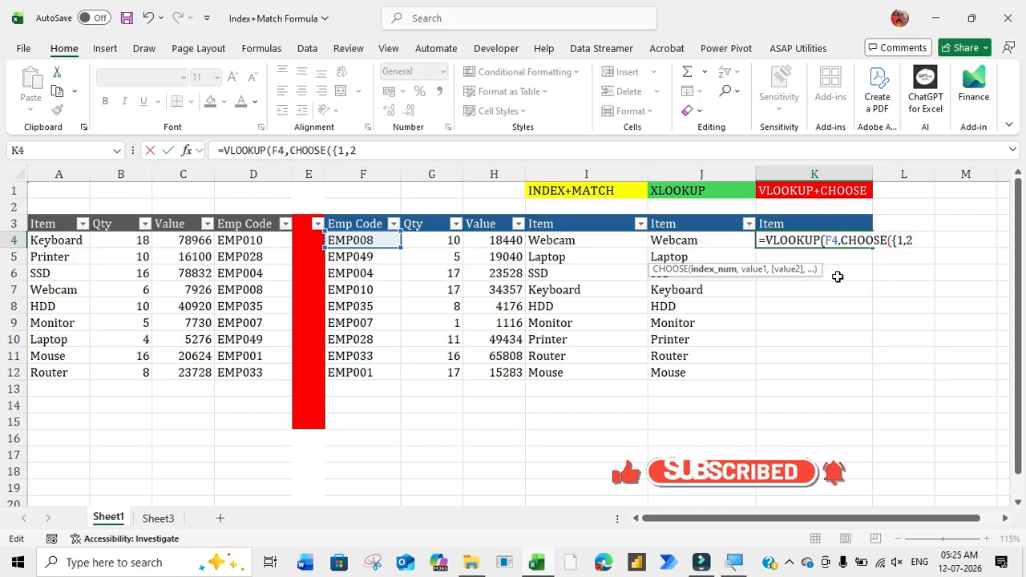
pyautogui.write(',')
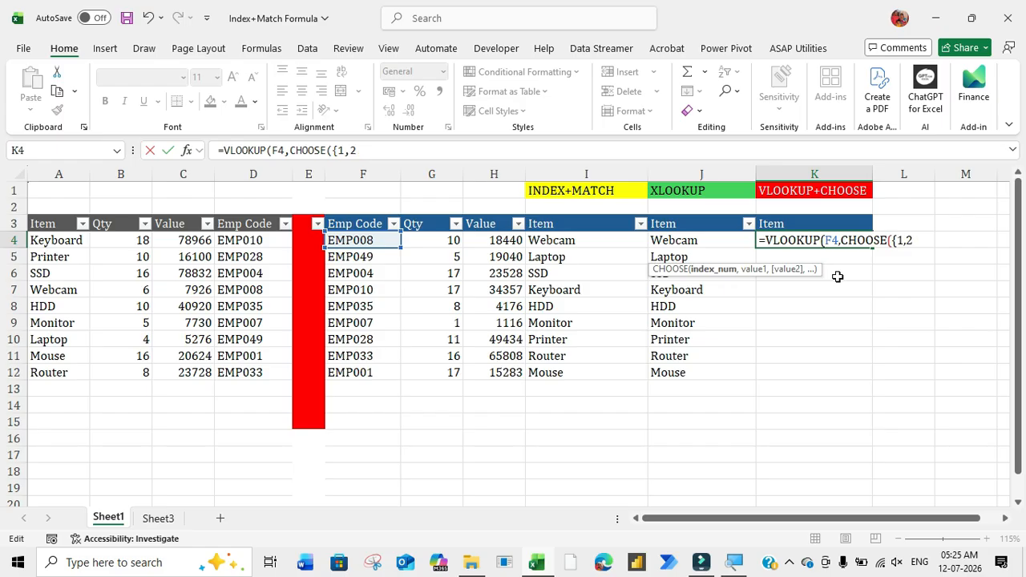
pyautogui.write('}')
pyautogui.moveTo(758, 520); pyautogui.dragTo(716, 519)
pyautogui.write(',')
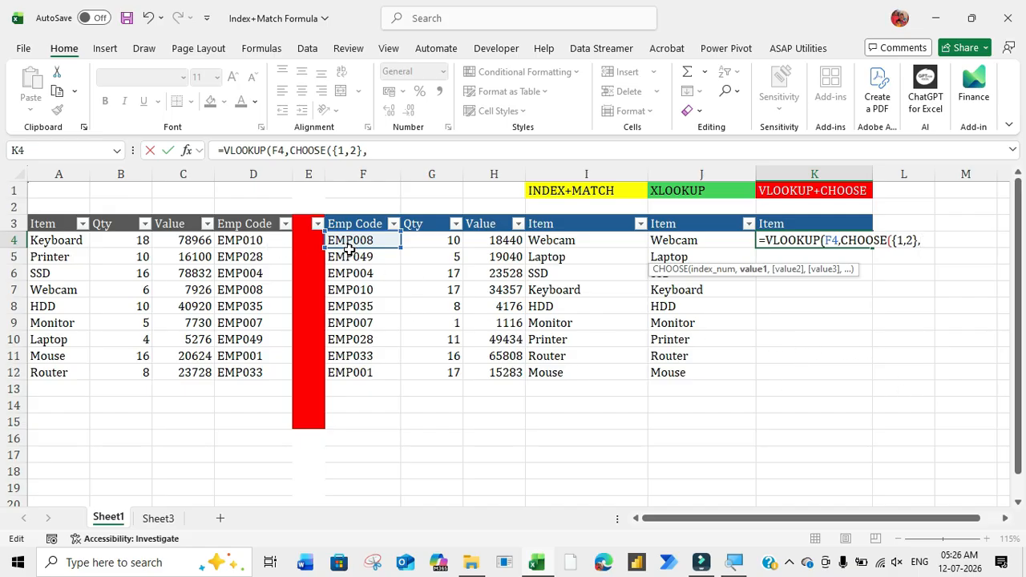
# Step: Set CHOOSE's first value to the Emp Code column D:D and its second value to the Item column A:A
pyautogui.click(249, 174)
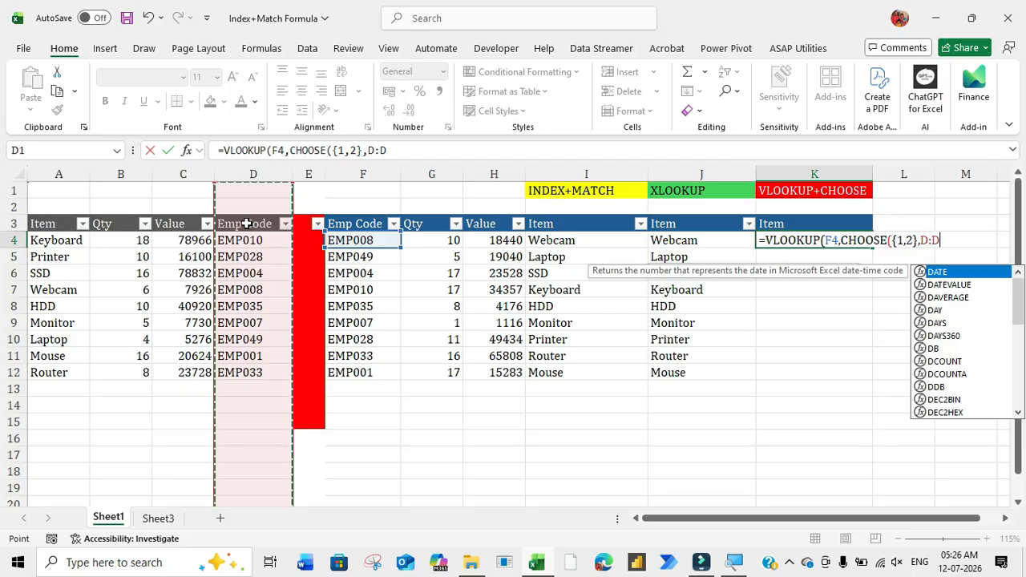
pyautogui.write(',')
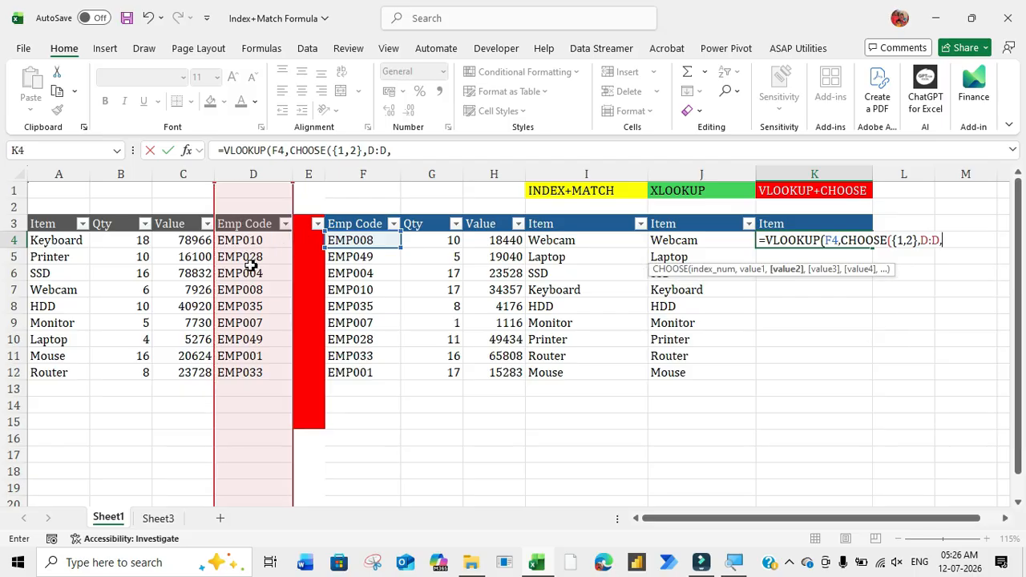
pyautogui.click(60, 174)
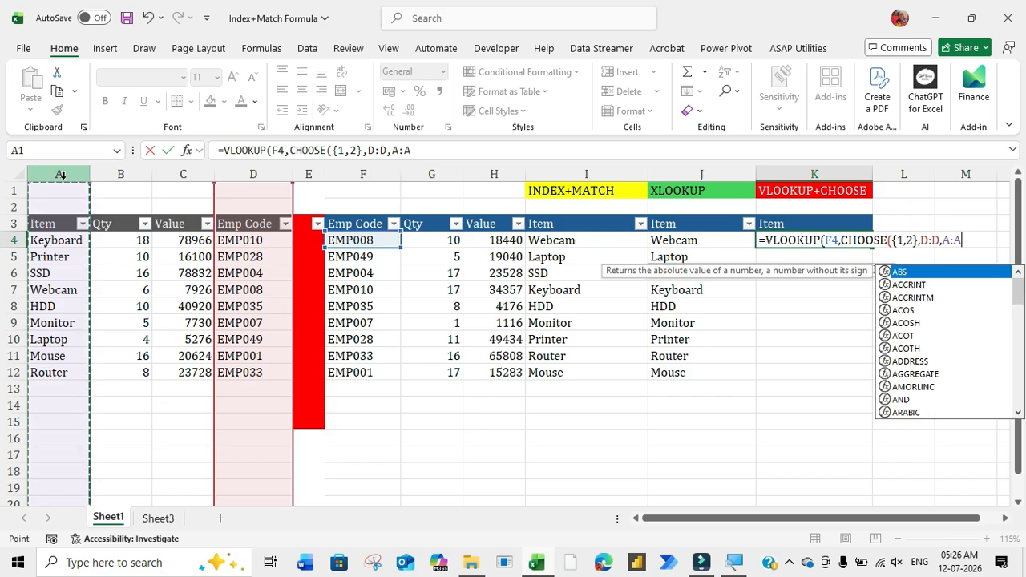
# Step: Close the CHOOSE function and complete K4's VLOOKUP formula with column index number 2 and range lookup 0 for an exact match
pyautogui.write(')')
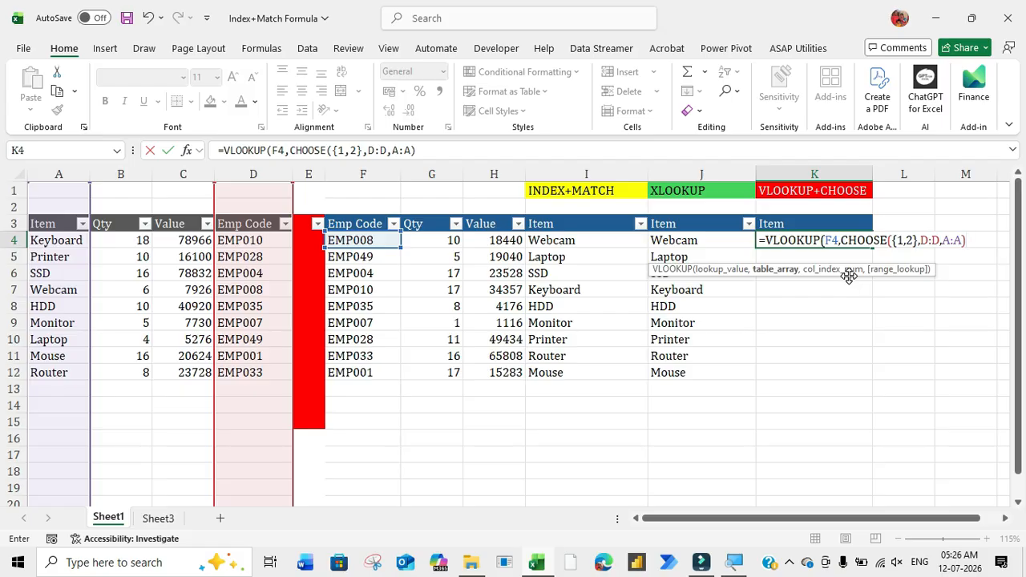
pyautogui.write(',')
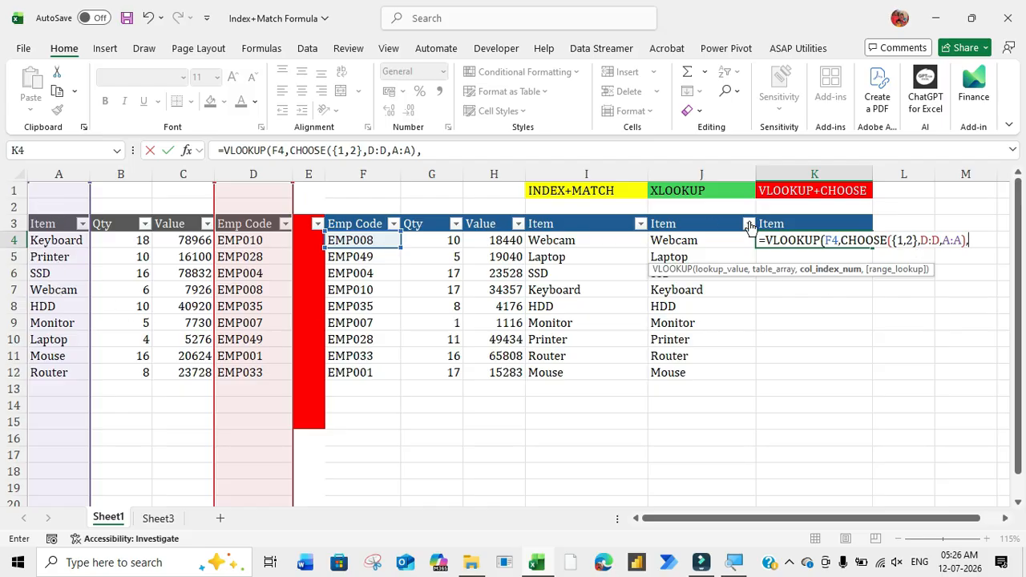
pyautogui.write('2,0')
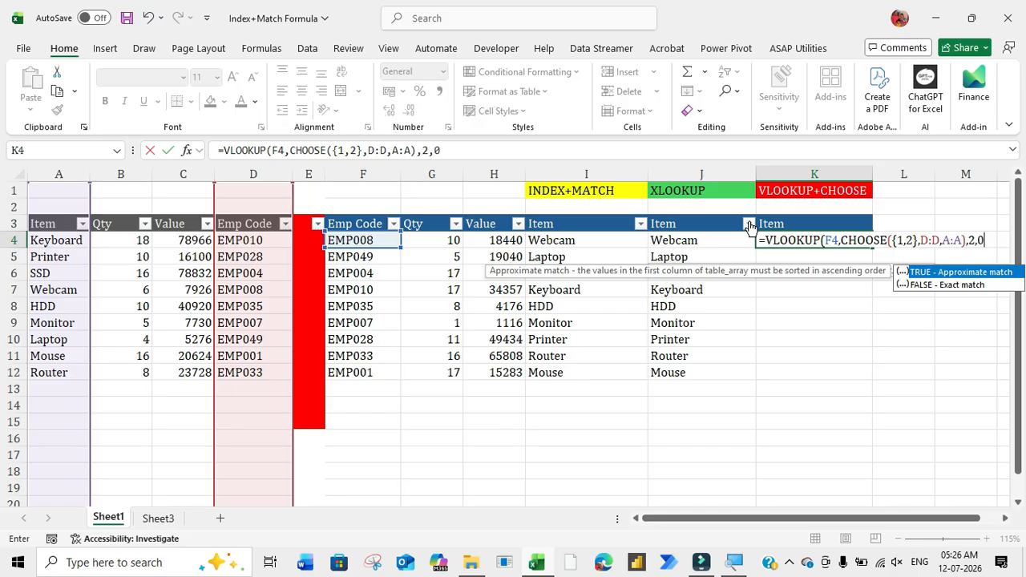
pyautogui.write(')')
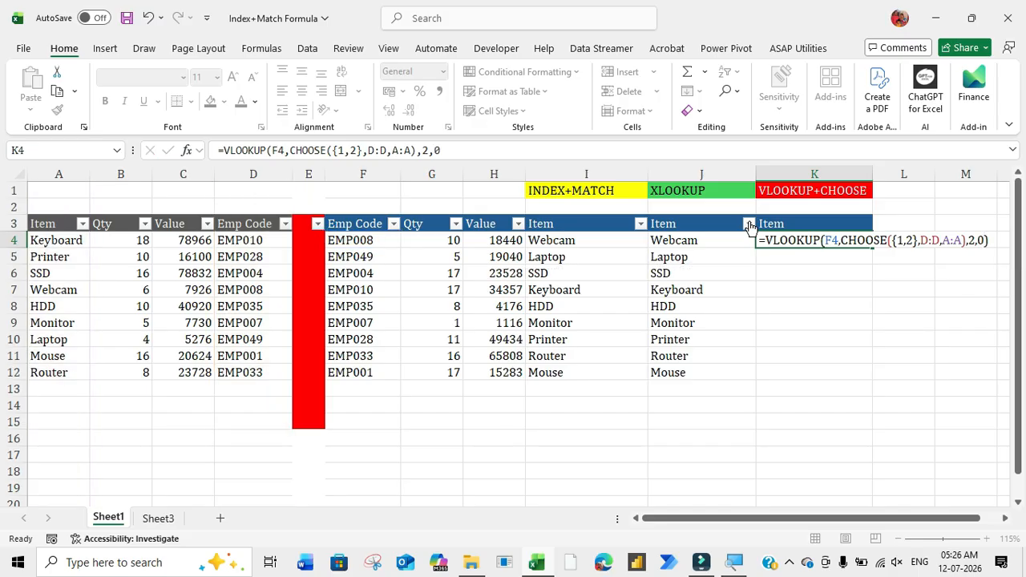
pyautogui.press('Return')
# Step: Fill the VLOOKUP+CHOOSE formula from K4 down through K12
pyautogui.click(804, 241)
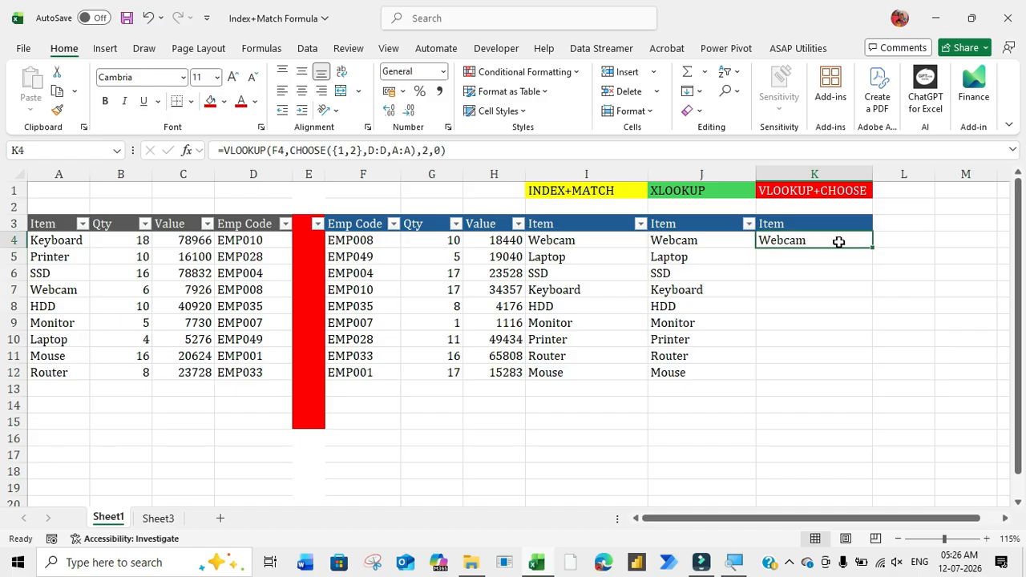
pyautogui.moveTo(872, 249); pyautogui.dragTo(836, 375)
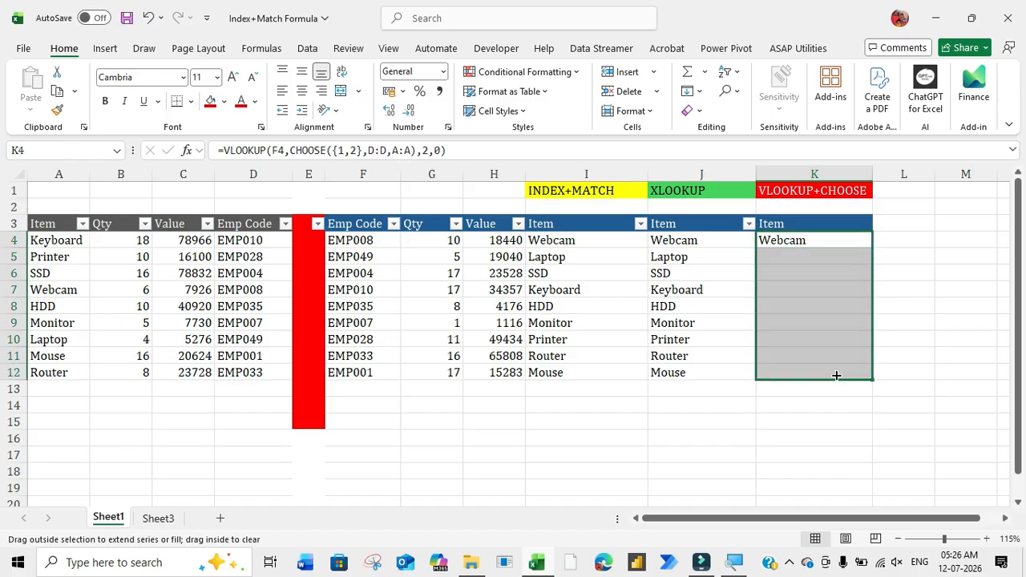
pyautogui.click(824, 271)
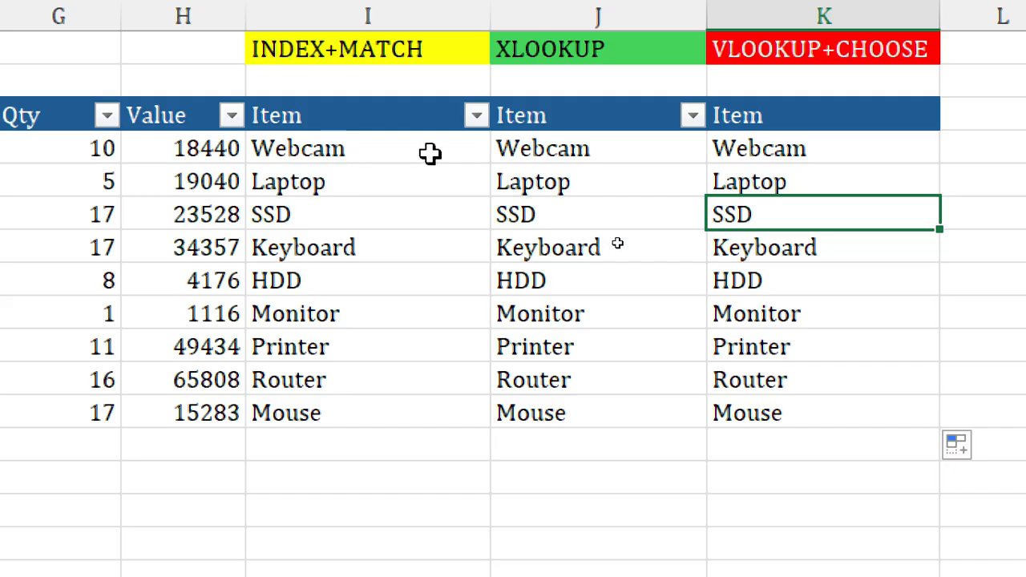
pyautogui.press('super')
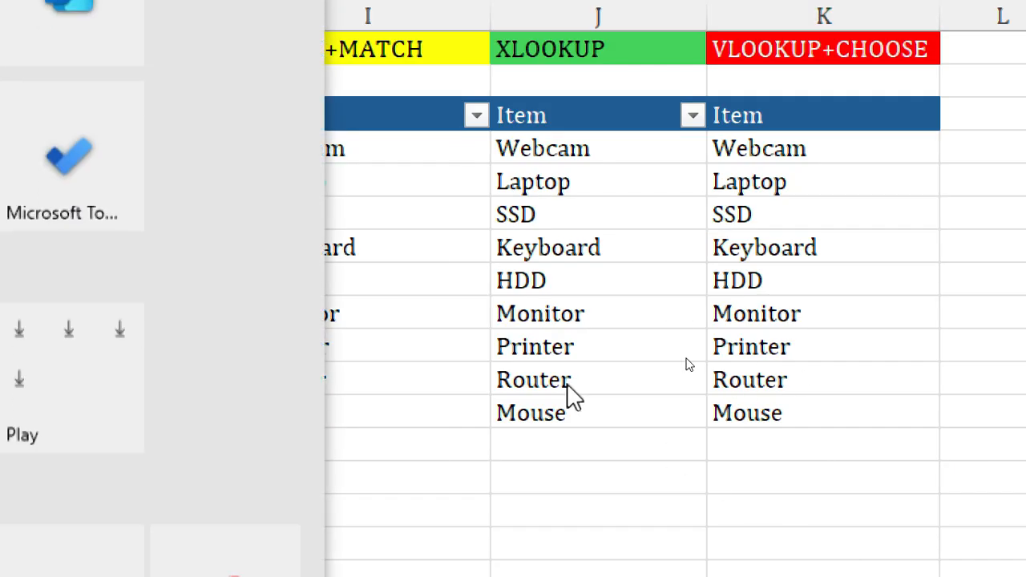
pyautogui.press('super')
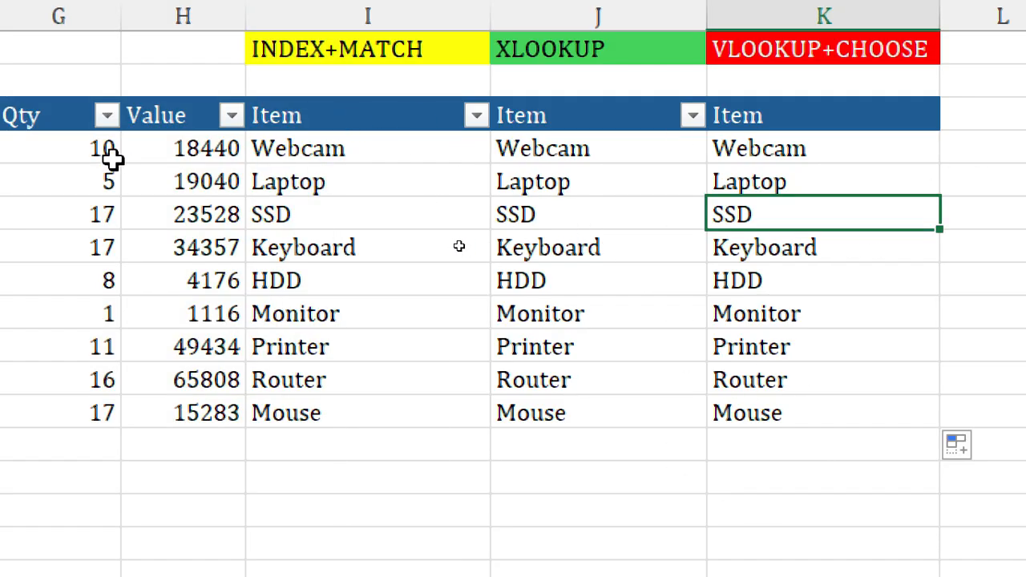